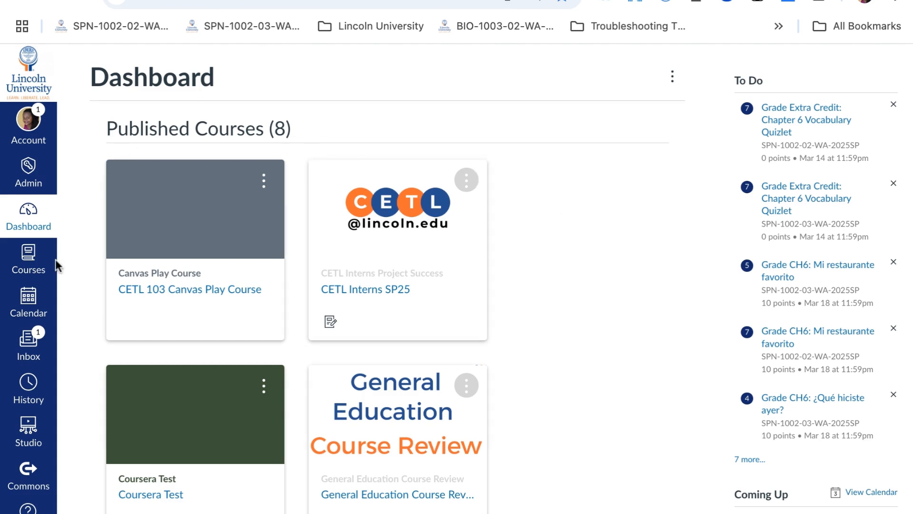
Open Commons and search for "Canvas Course templates for lincoln"
scroll(14, 318, down, 2)
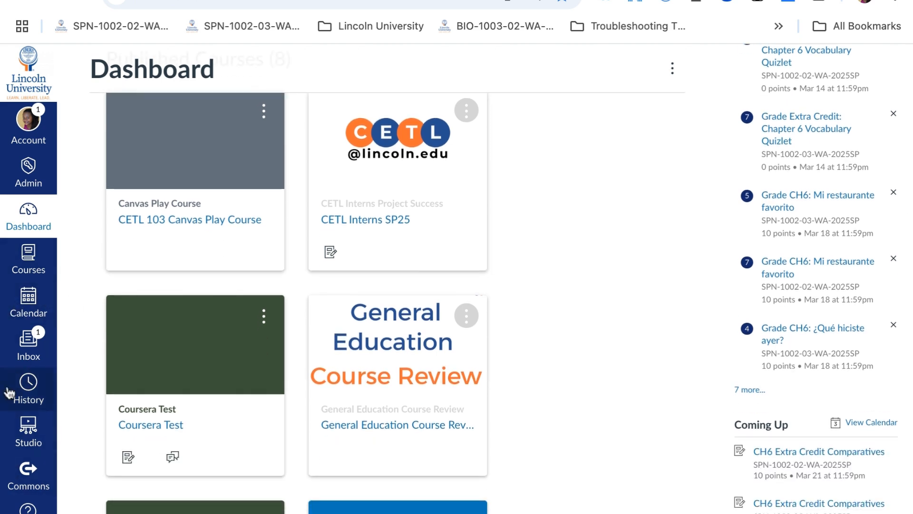
click(27, 482)
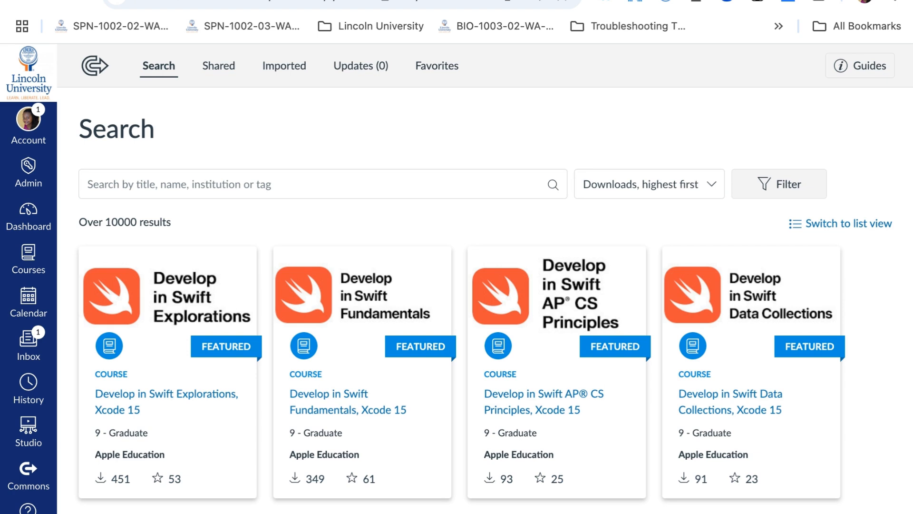
click(195, 188)
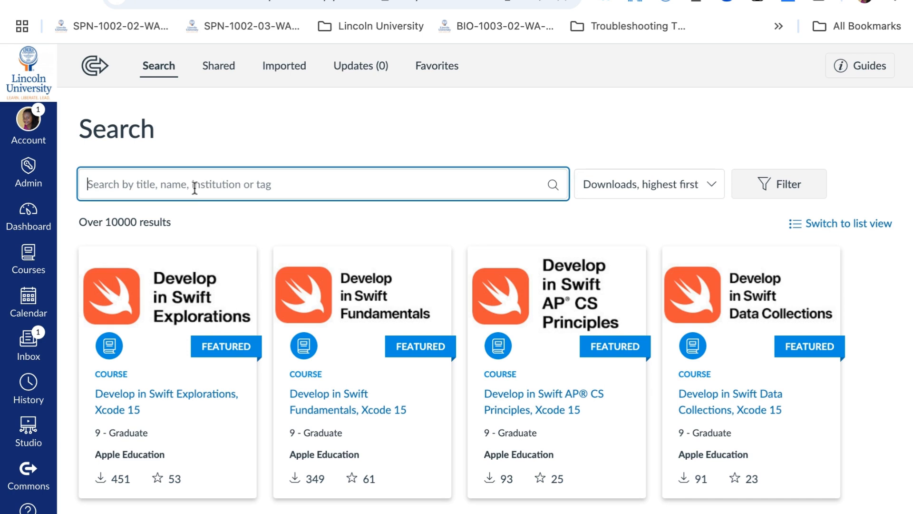
text(Canvas Course templates for lincoln)
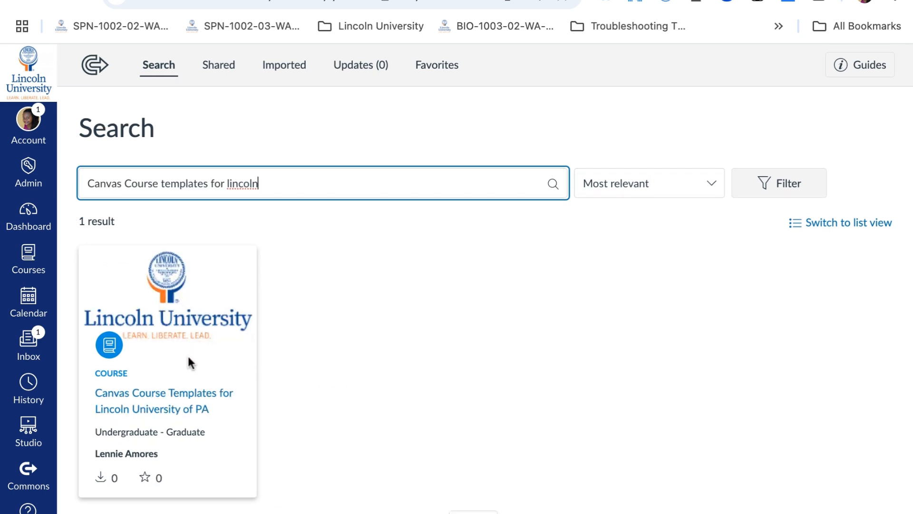
Open the Canvas Course Templates for Lincoln University of PA resource and browse its module list
click(170, 399)
scroll(385, 360, down, 3)
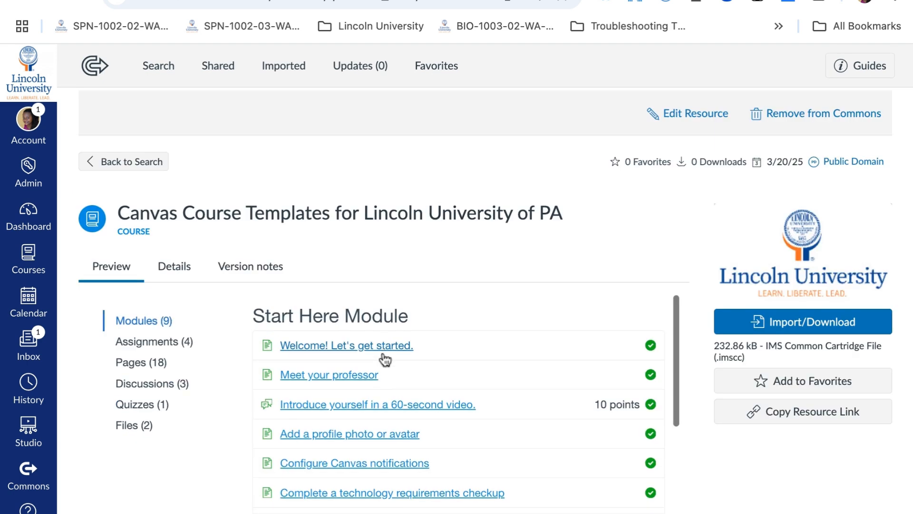
scroll(381, 357, up, 1)
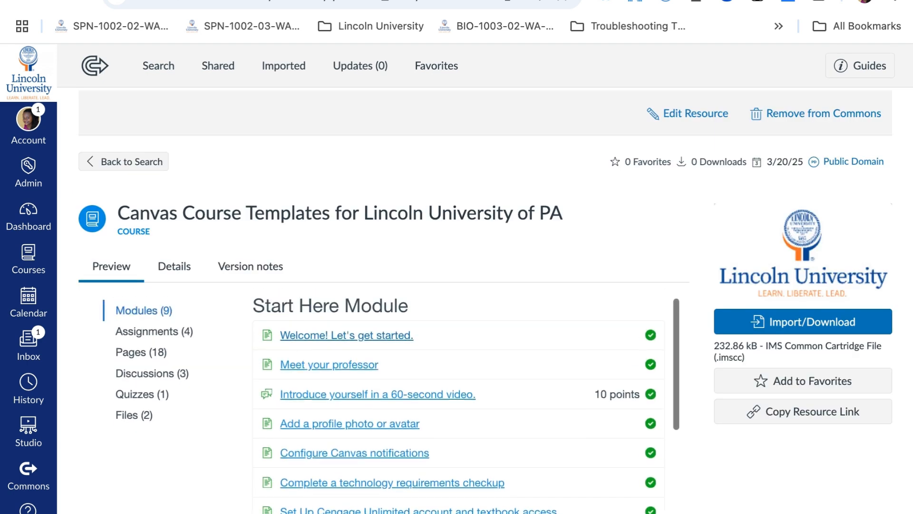
scroll(459, 404, down, 5)
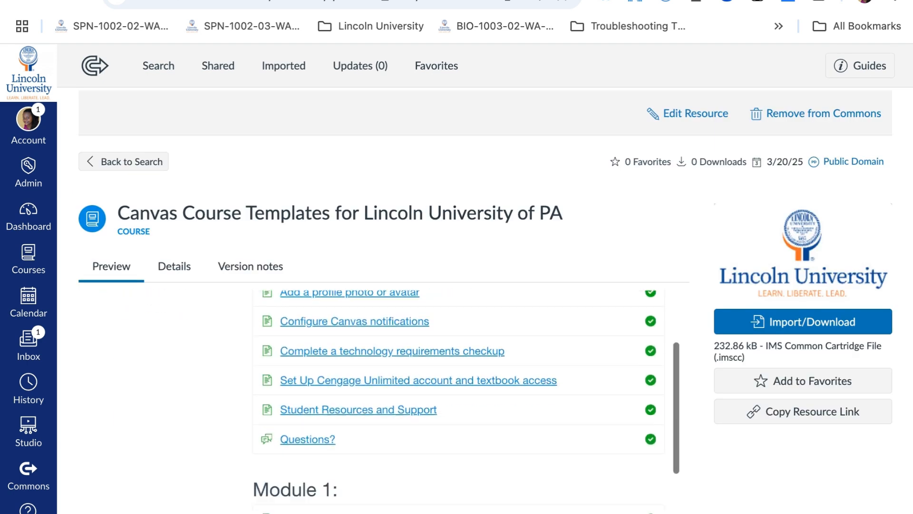
scroll(459, 404, down, 2)
scroll(364, 354, down, 1)
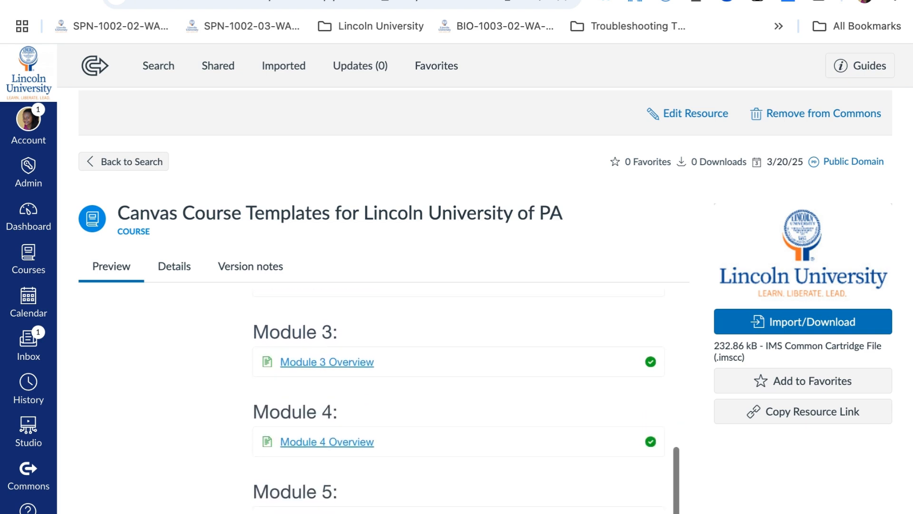
Preview the Module 3 Overview page and read through its sections
click(363, 354)
scroll(364, 344, down, 1)
scroll(458, 404, down, 5)
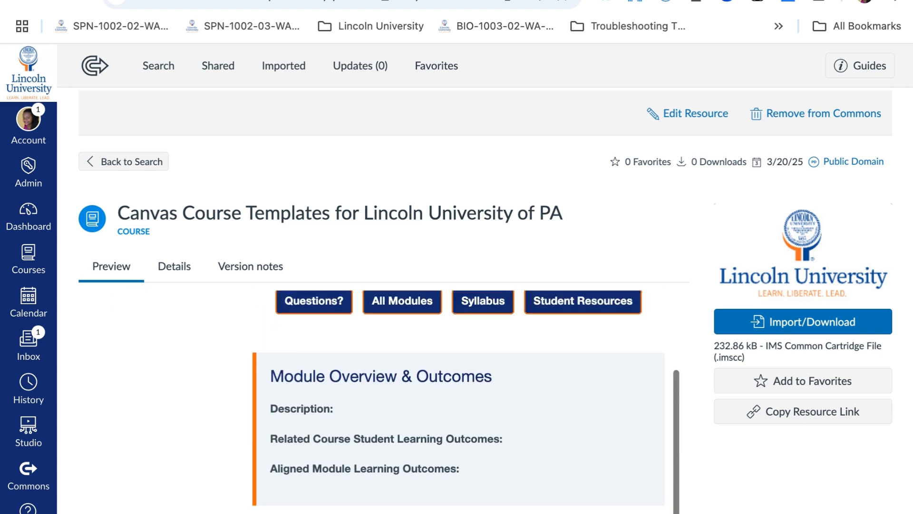
scroll(360, 369, down, 1)
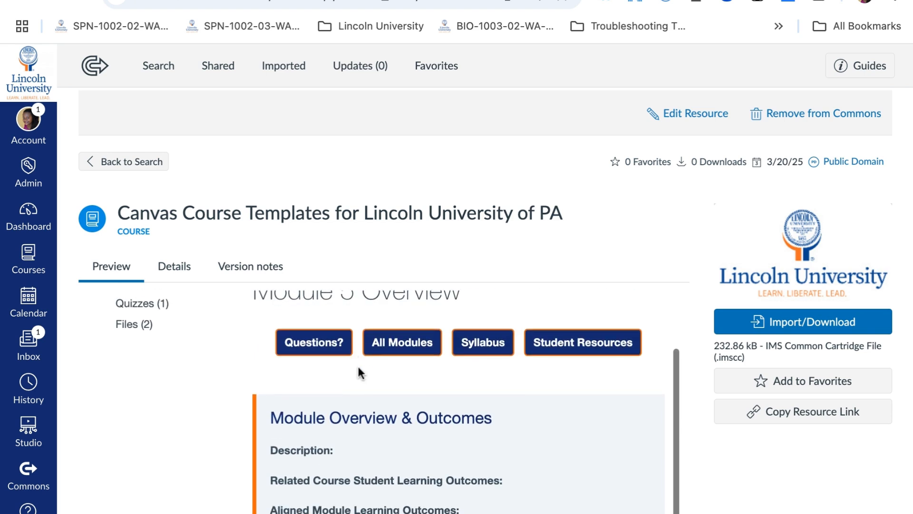
scroll(360, 369, down, 4)
scroll(358, 366, down, 1)
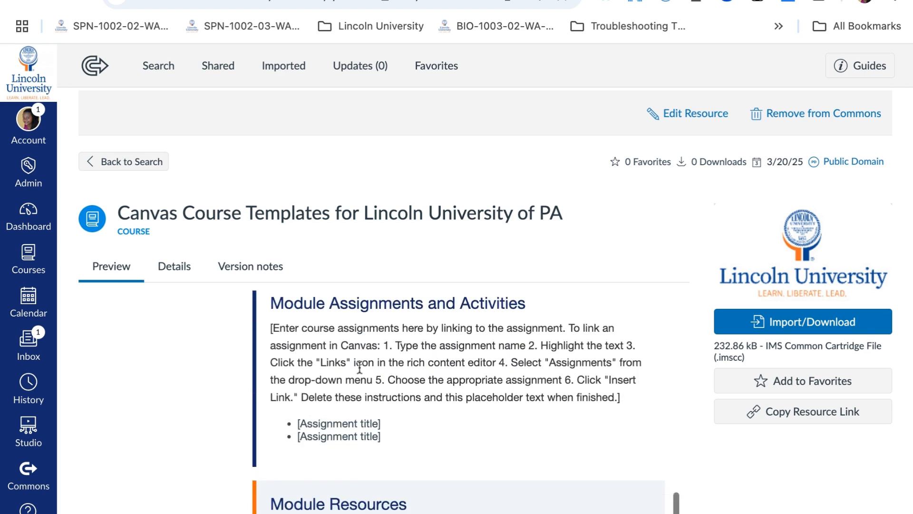
scroll(238, 326, up, 8)
Return to the resource's module list and scroll down to the CETL Canvas Templates section
click(295, 328)
click(283, 331)
click(126, 270)
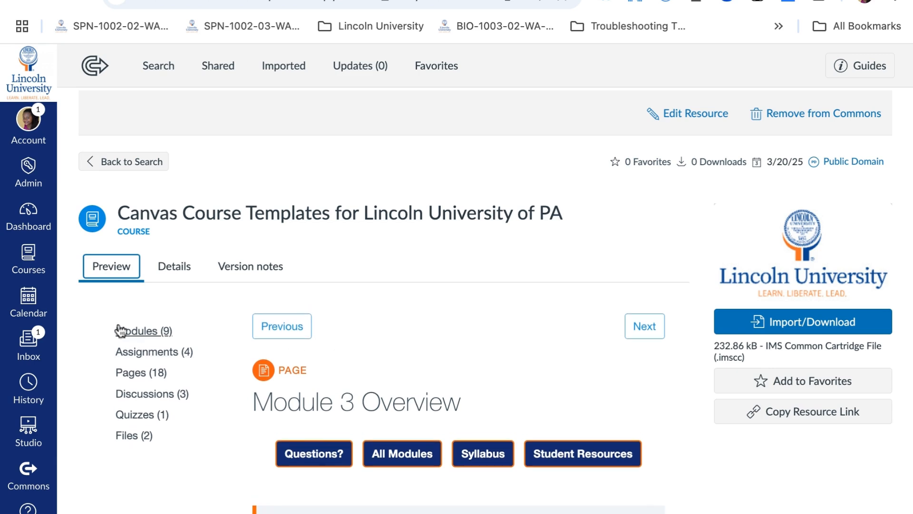
click(136, 333)
scroll(438, 426, down, 5)
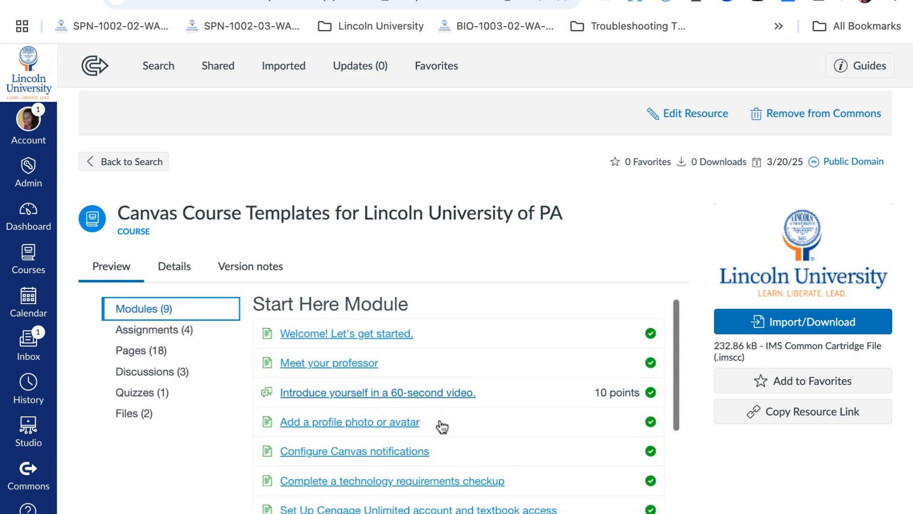
scroll(442, 427, down, 10)
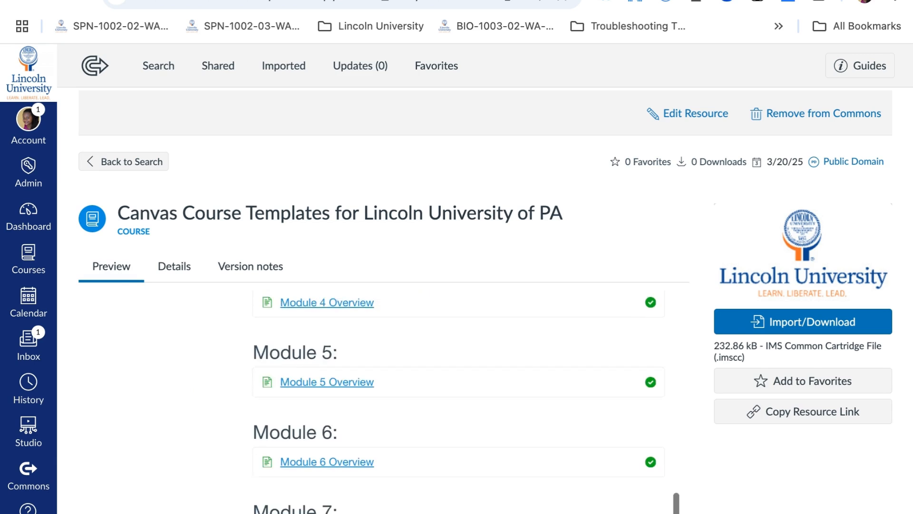
scroll(337, 338, down, 2)
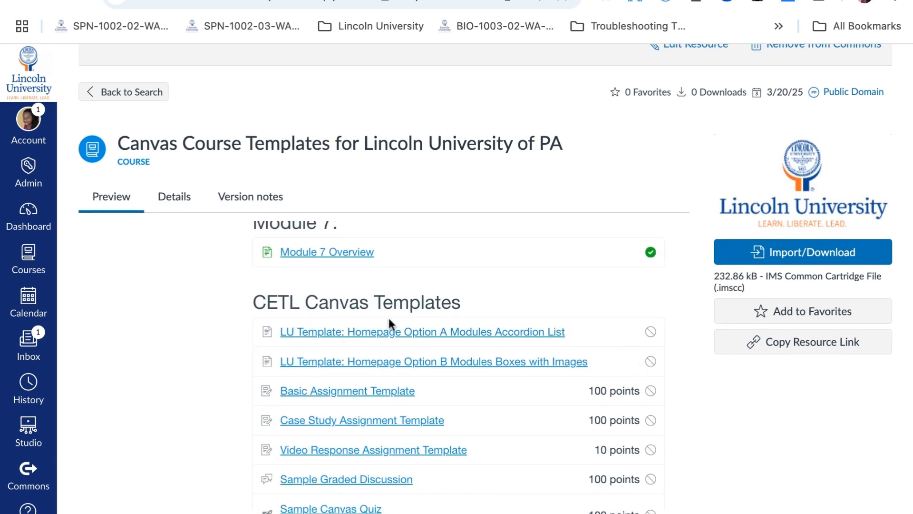
Preview the LU Template: Homepage Option A Modules Accordion List page
click(414, 338)
scroll(414, 333, down, 10)
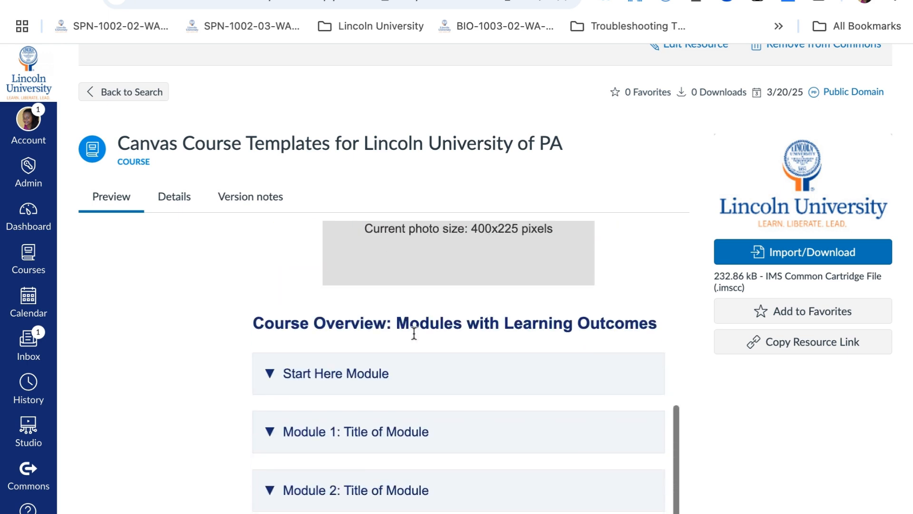
scroll(155, 254, up, 5)
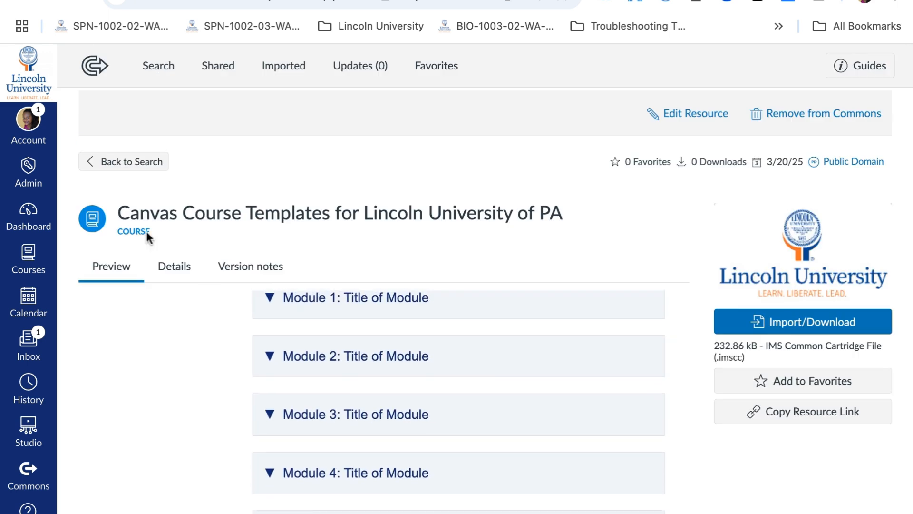
Return to the module list and review the items in the CETL Canvas Templates section
click(122, 279)
scroll(420, 402, down, 5)
scroll(420, 404, down, 5)
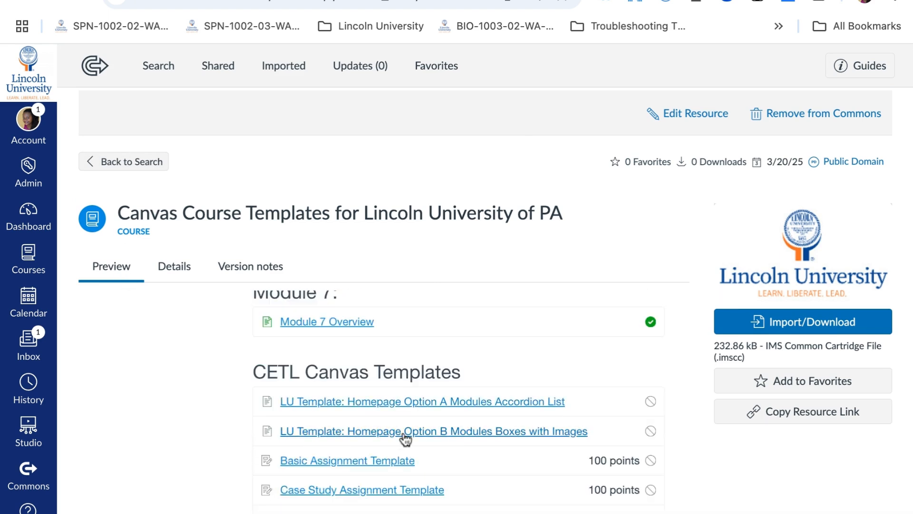
scroll(408, 435, down, 4)
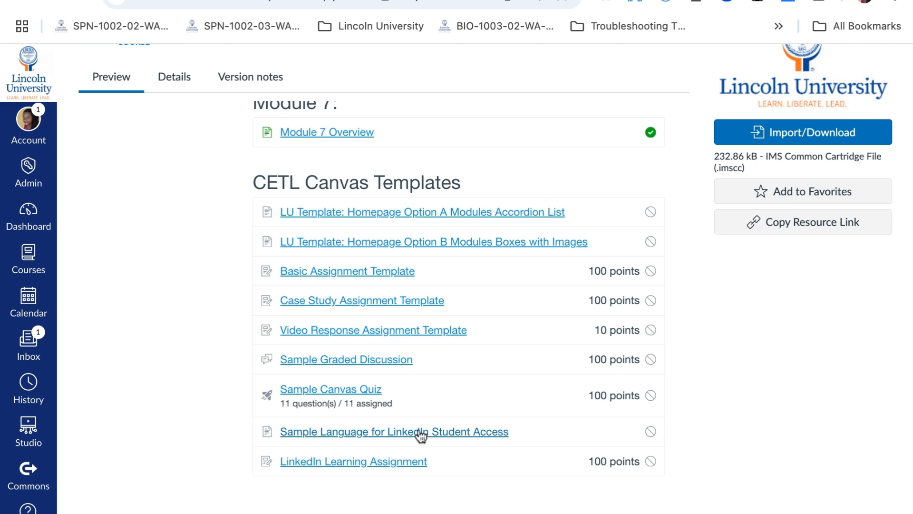
scroll(418, 434, up, 3)
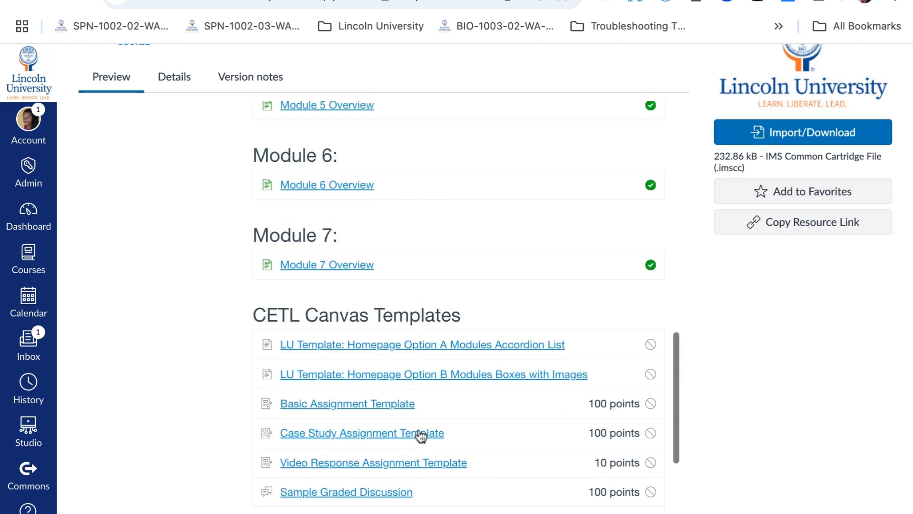
Preview the LU Template: Homepage Option B Modules Boxes with Images page, then go back to the module list
click(357, 378)
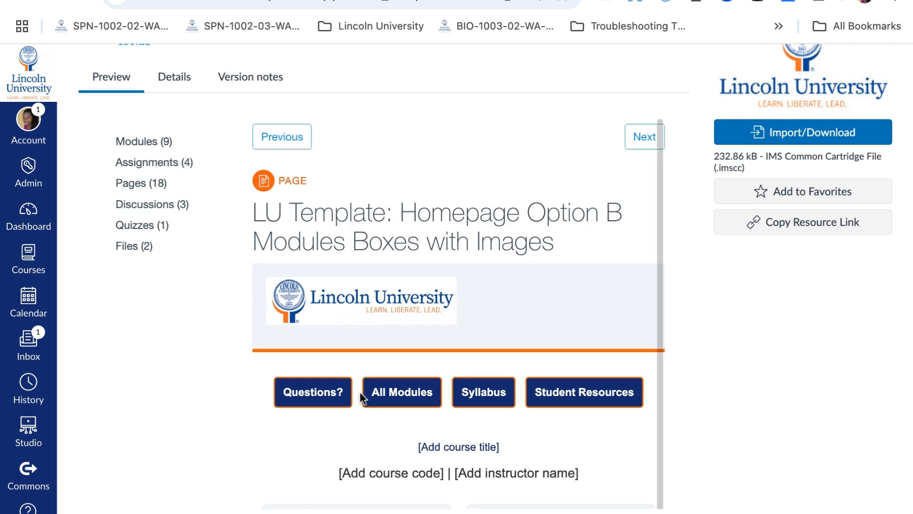
scroll(360, 392, up, 4)
click(147, 331)
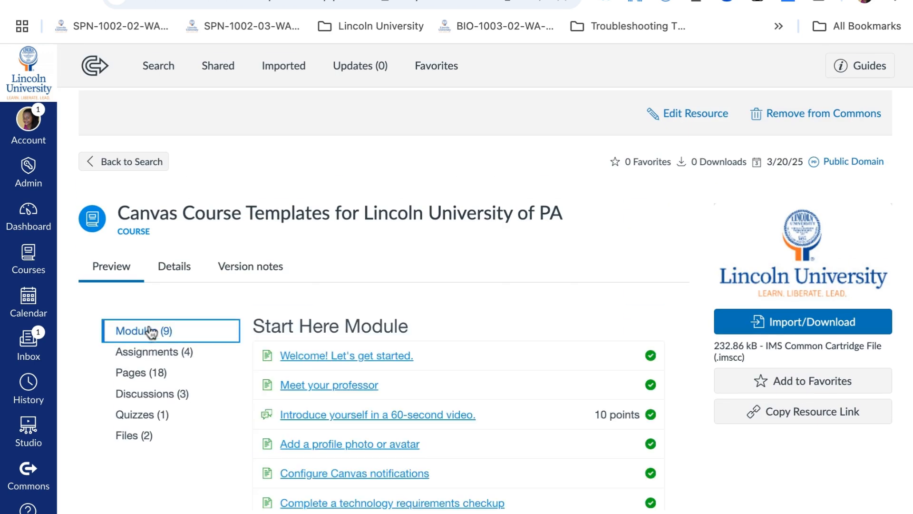
click(110, 268)
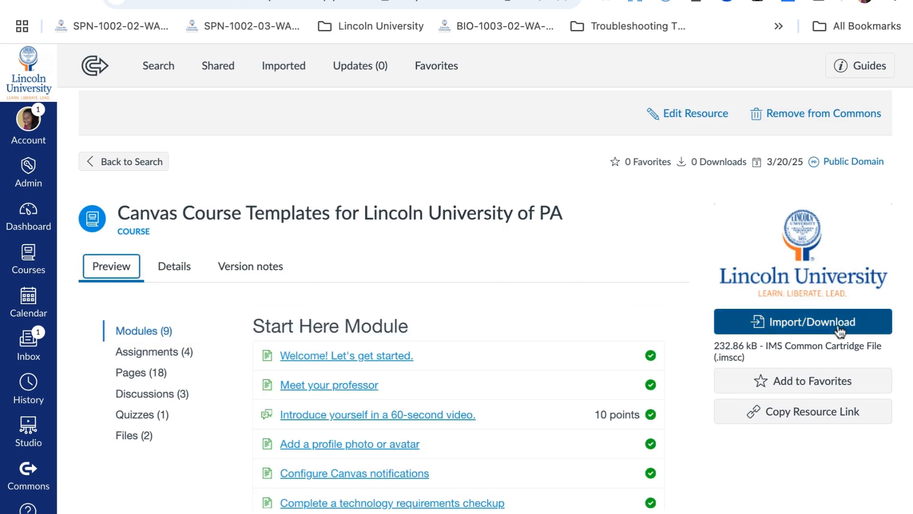
Open the Import/Download panel, look through the courses available to import into, and close it
click(788, 325)
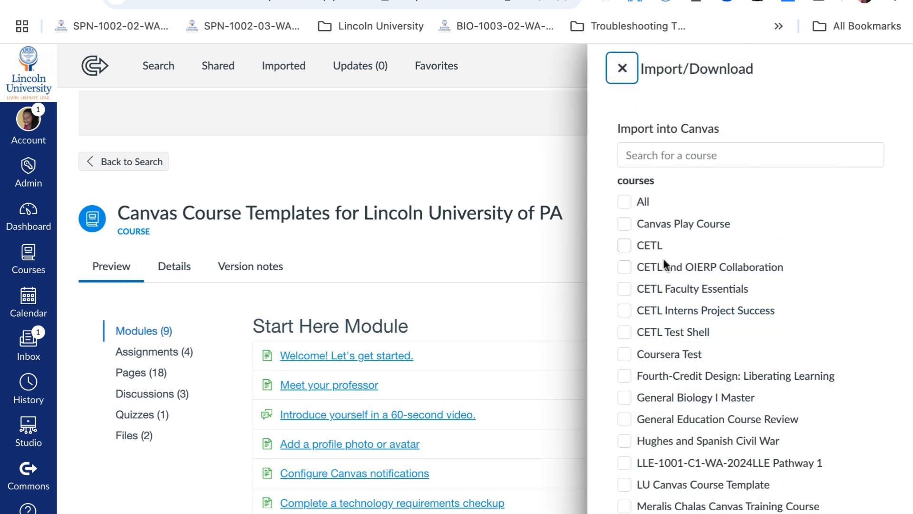
click(660, 157)
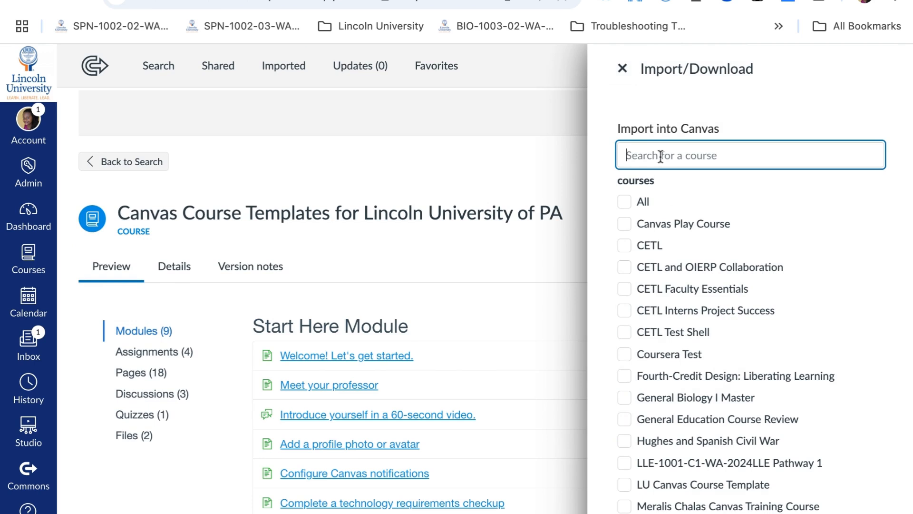
scroll(673, 211, down, 10)
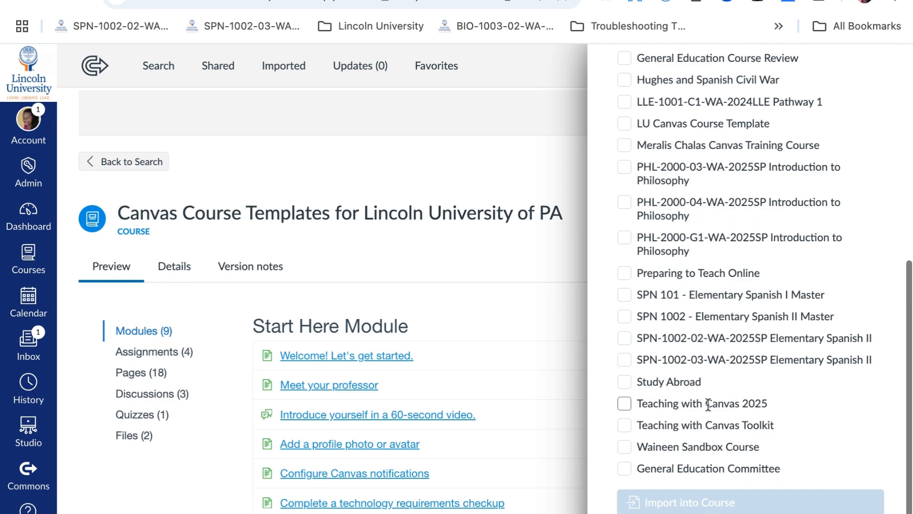
scroll(708, 404, up, 10)
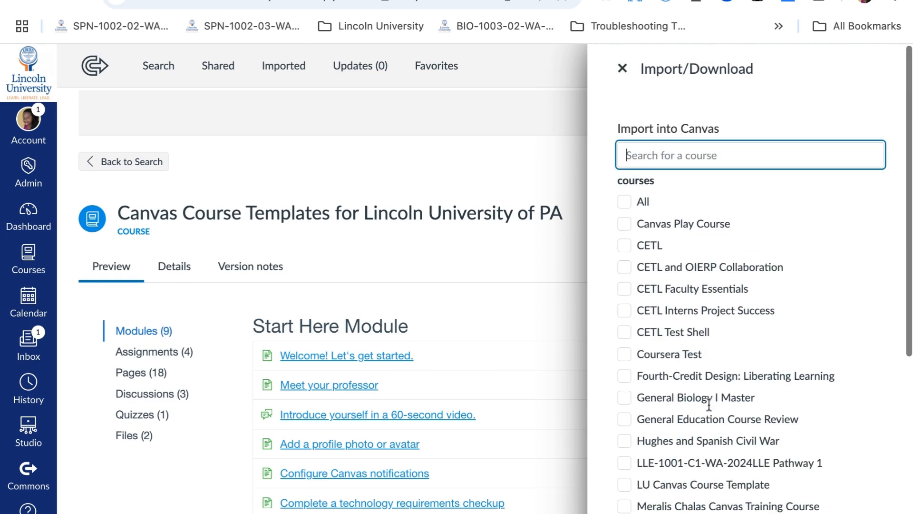
scroll(709, 359, down, 10)
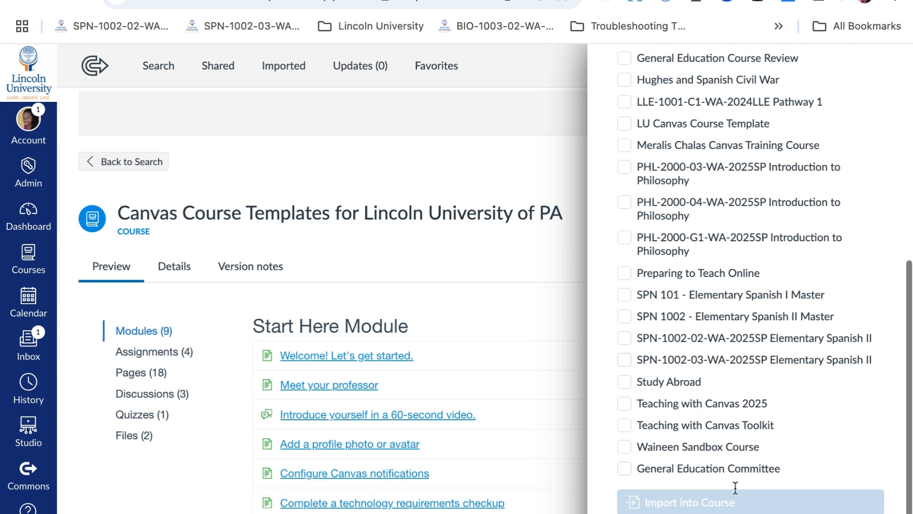
scroll(709, 286, up, 10)
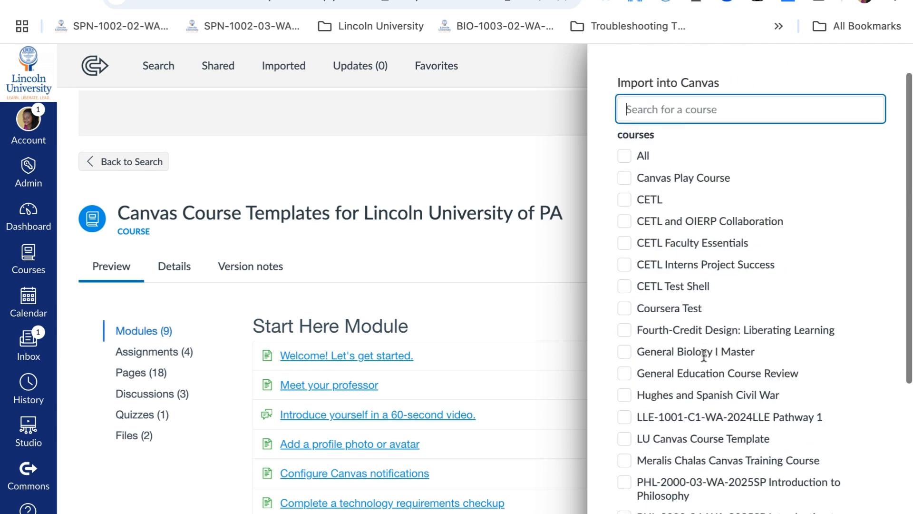
click(621, 67)
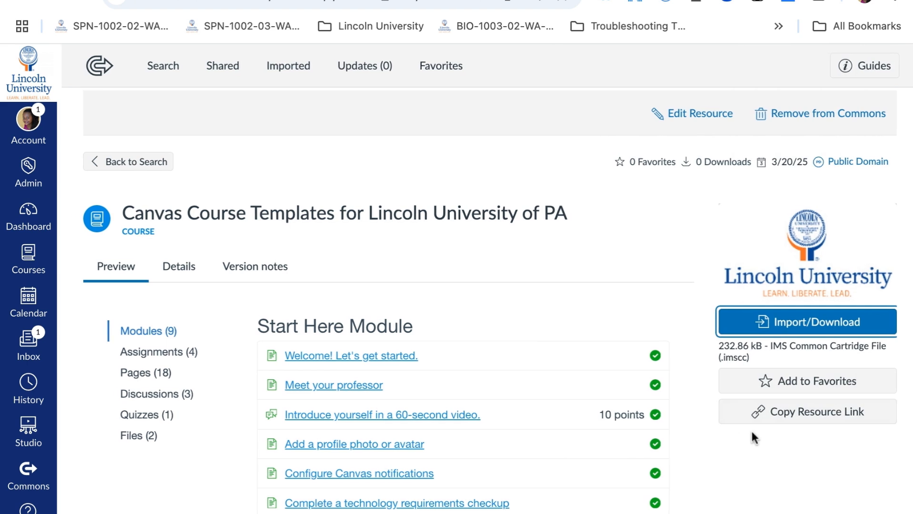
Go back to the Dashboard, open the unpublished CETL Test Shell course, and review its modules
click(21, 233)
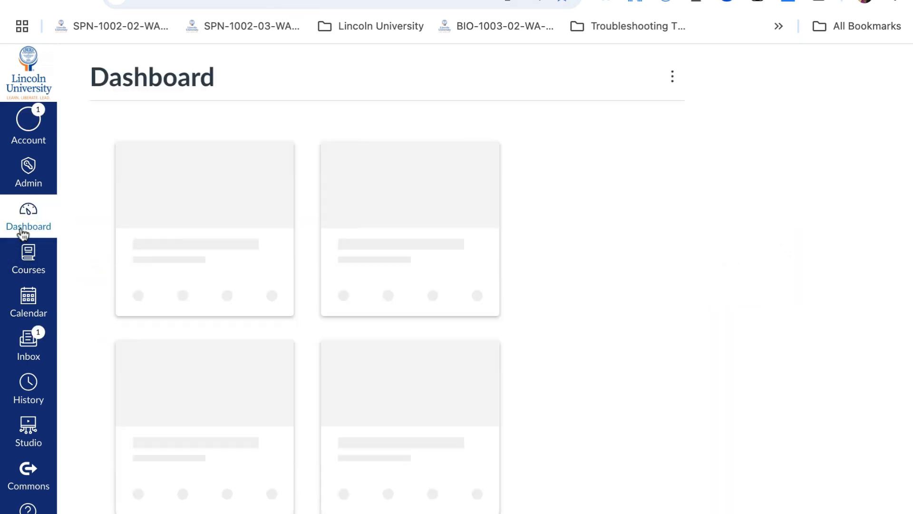
scroll(283, 345, down, 3)
scroll(286, 349, down, 7)
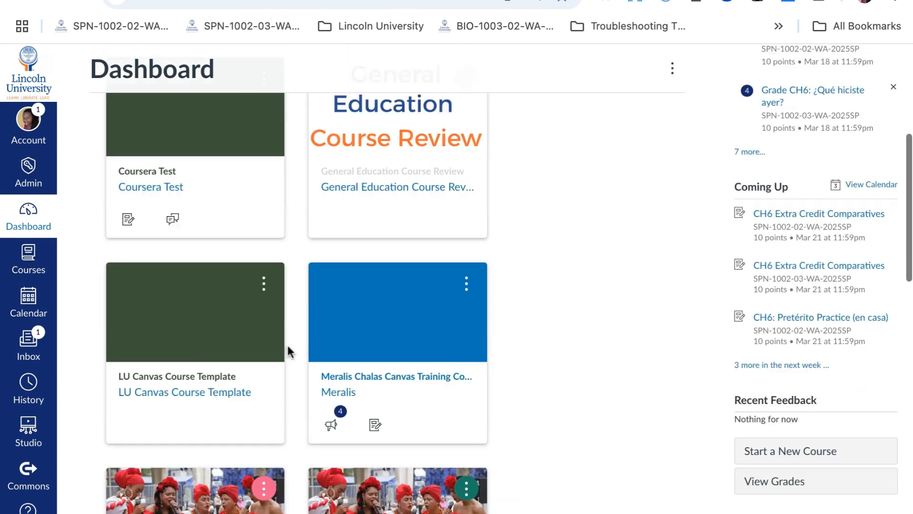
scroll(224, 359, down, 7)
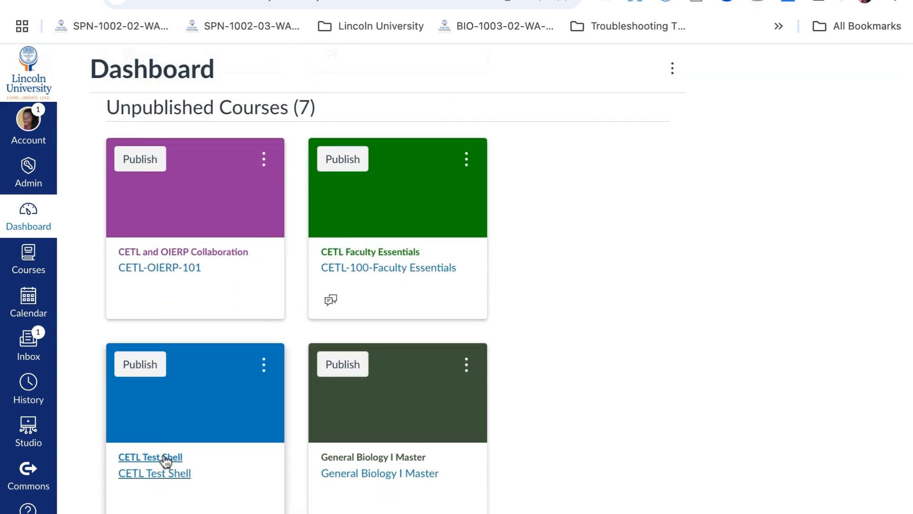
click(165, 460)
scroll(552, 343, down, 3)
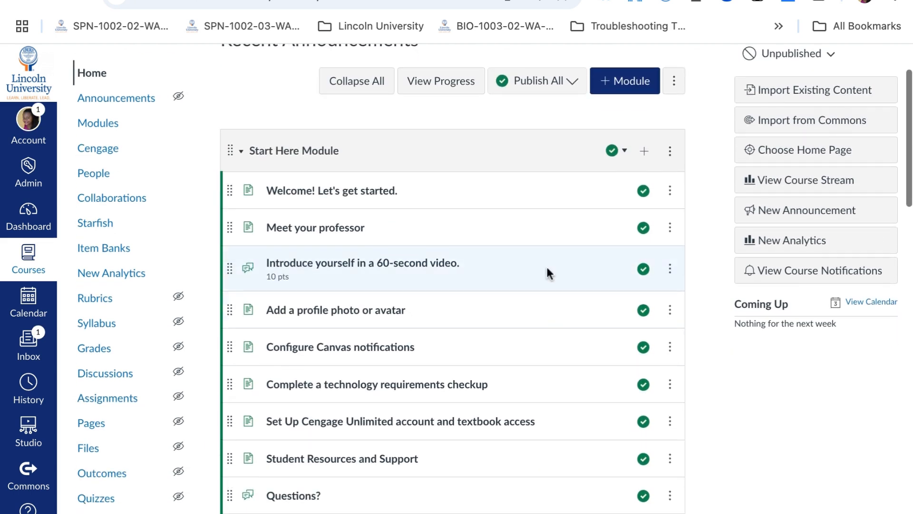
scroll(546, 266, down, 3)
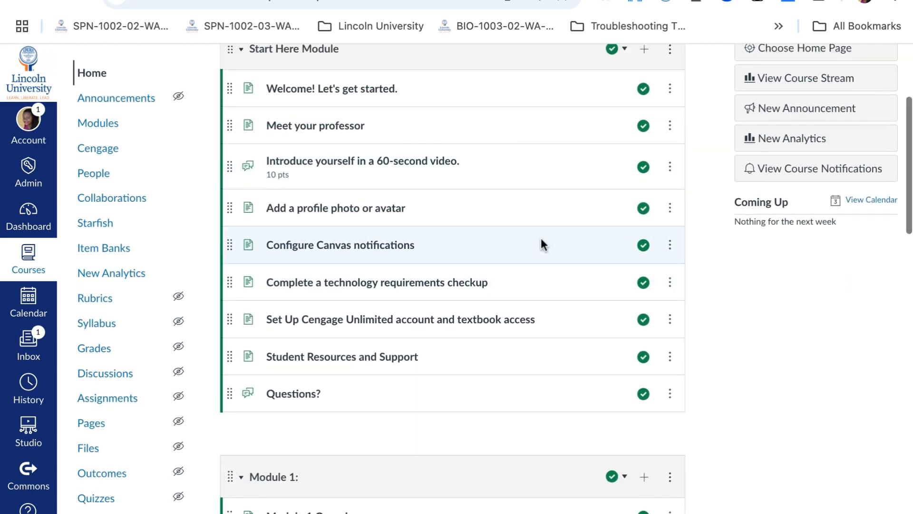
Open the Welcome! Let's get started. page from the Start Here Module and read through its content
scroll(541, 238, up, 3)
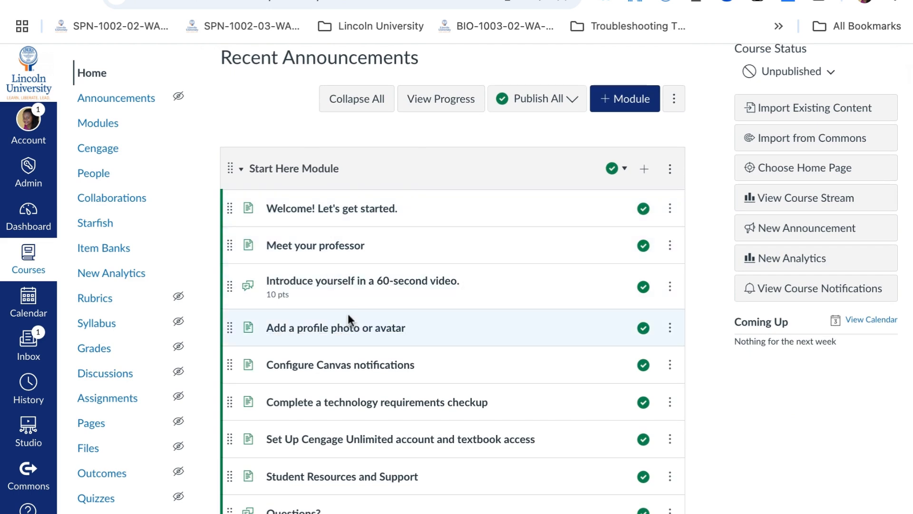
click(334, 210)
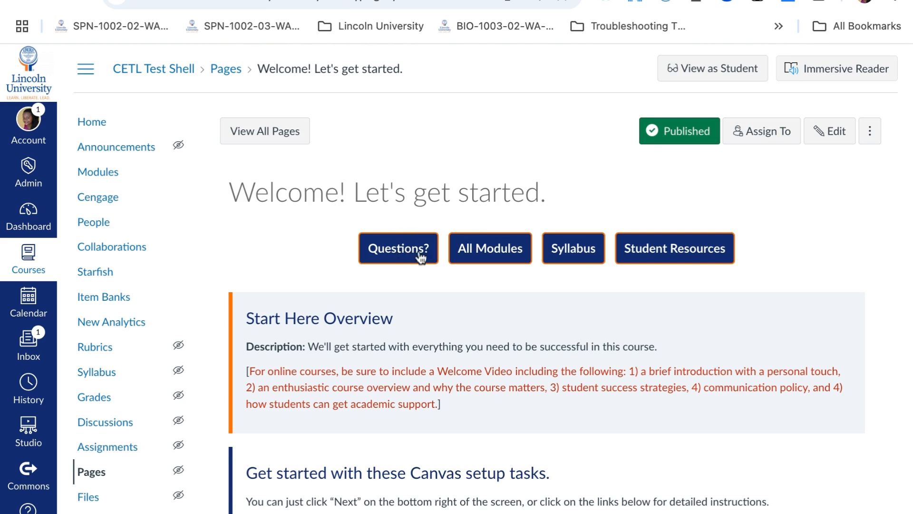
scroll(407, 257, down, 1)
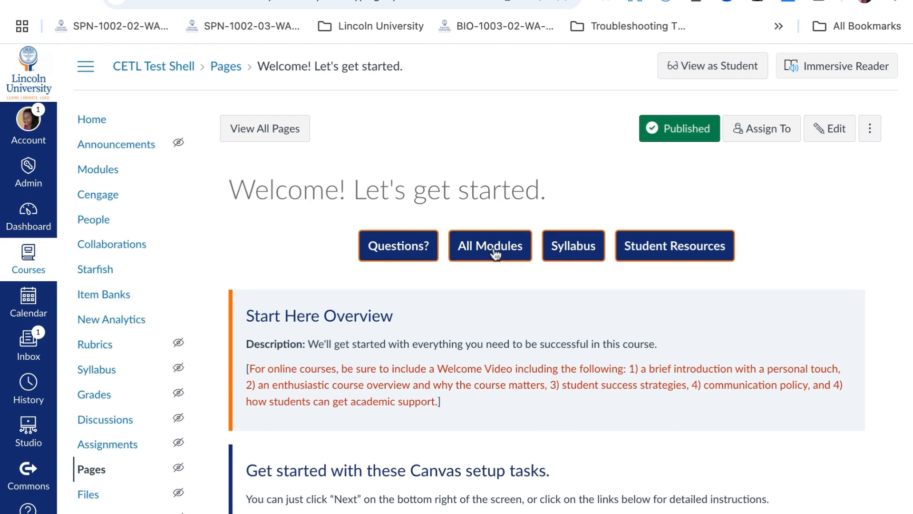
scroll(609, 252, down, 1)
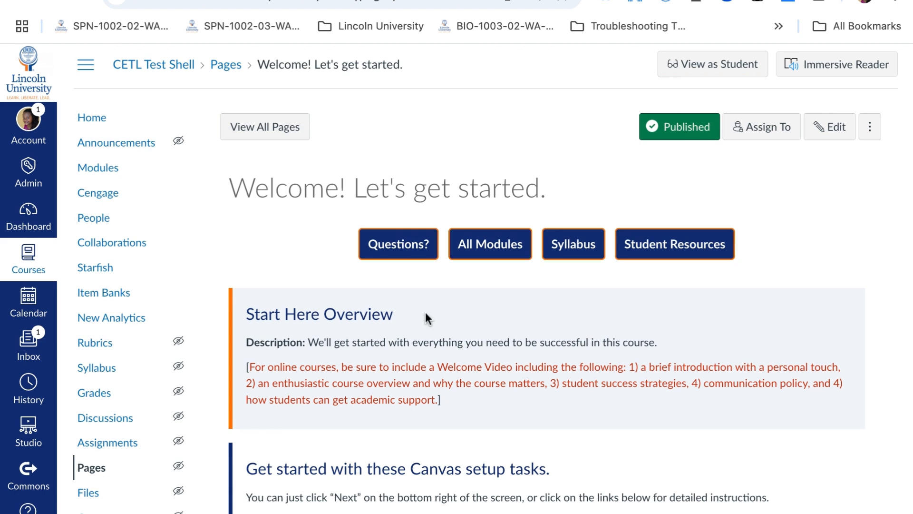
scroll(425, 312, down, 5)
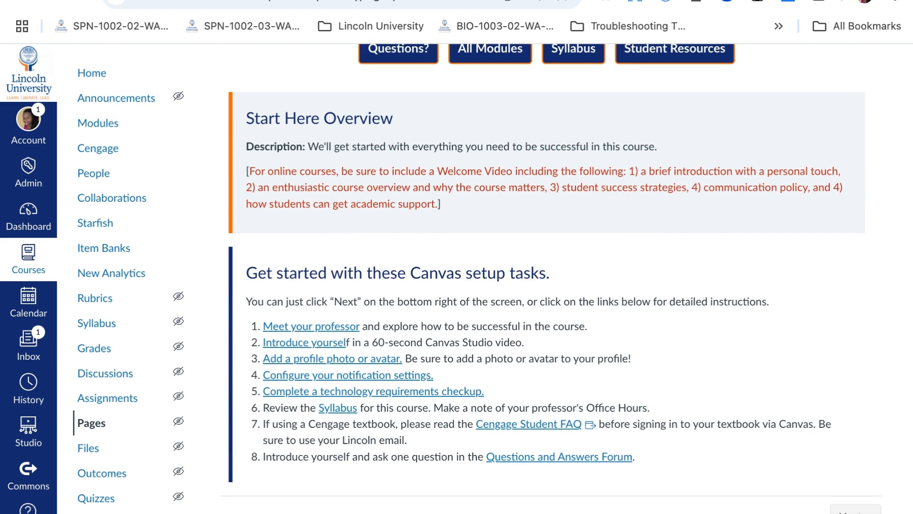
scroll(547, 278, up, 5)
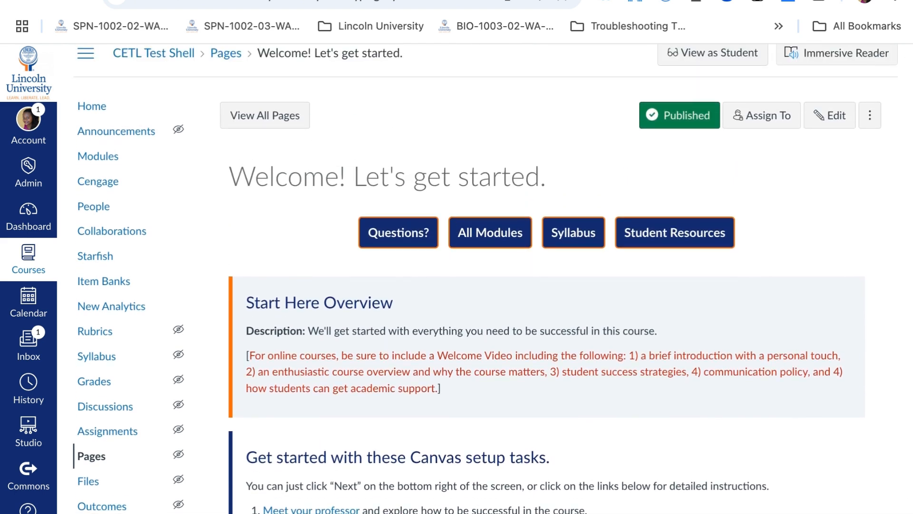
scroll(492, 279, up, 1)
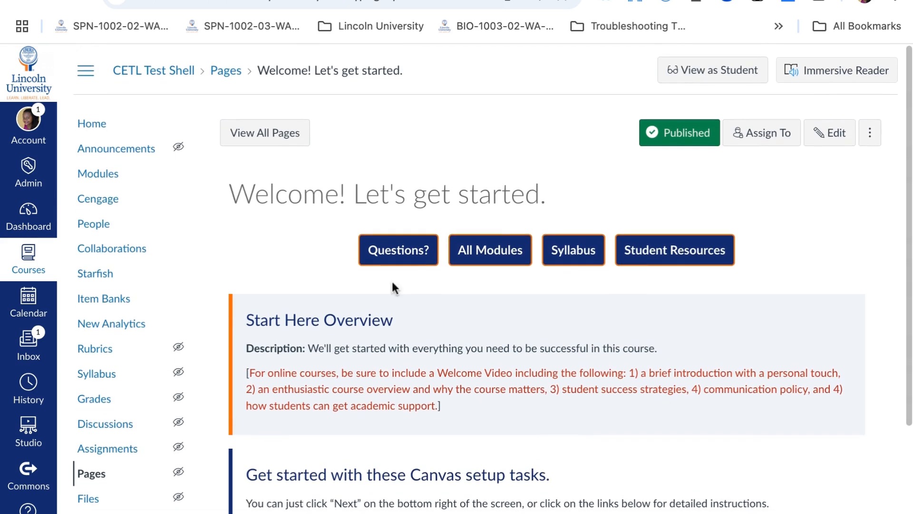
Return to the course home page and scroll through the Start Here Module and numbered modules
click(100, 124)
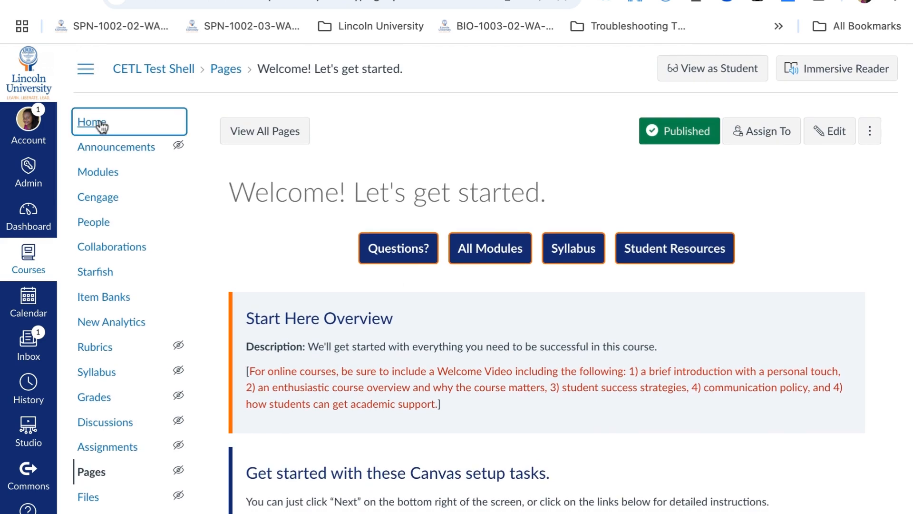
scroll(403, 275, down, 6)
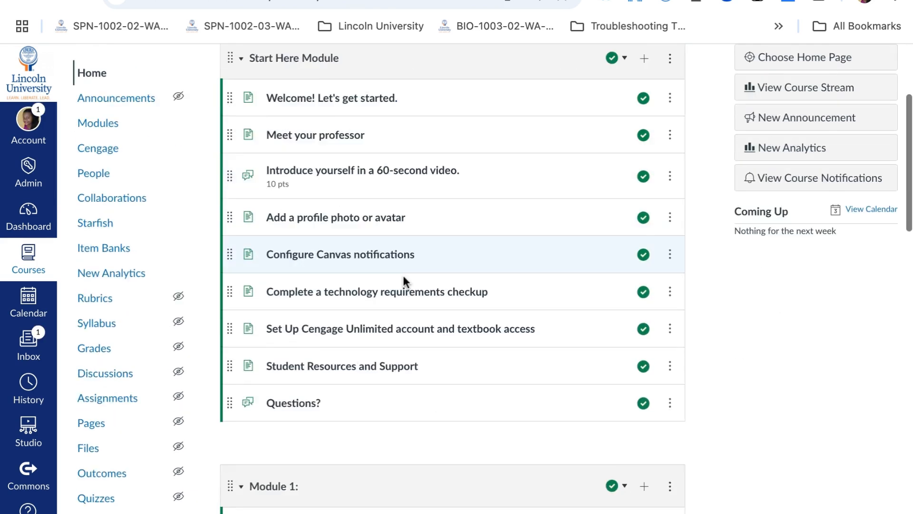
scroll(403, 276, down, 4)
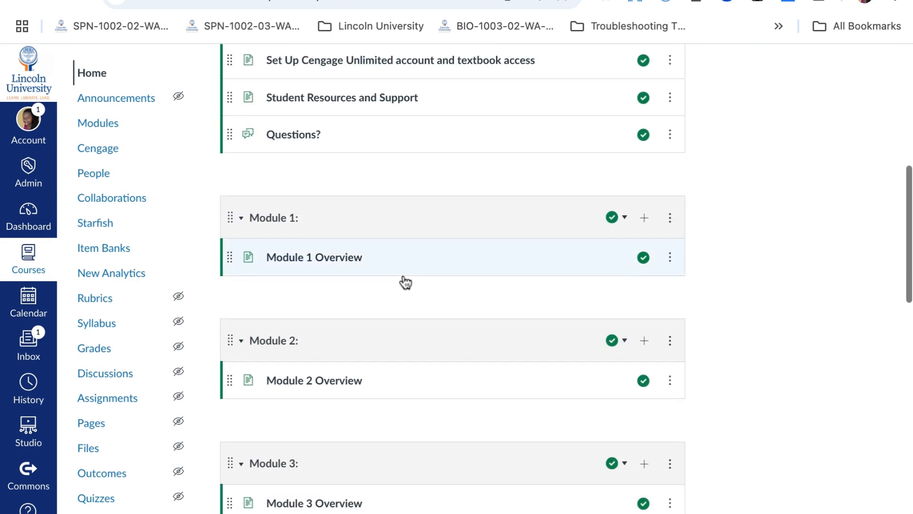
scroll(405, 283, down, 4)
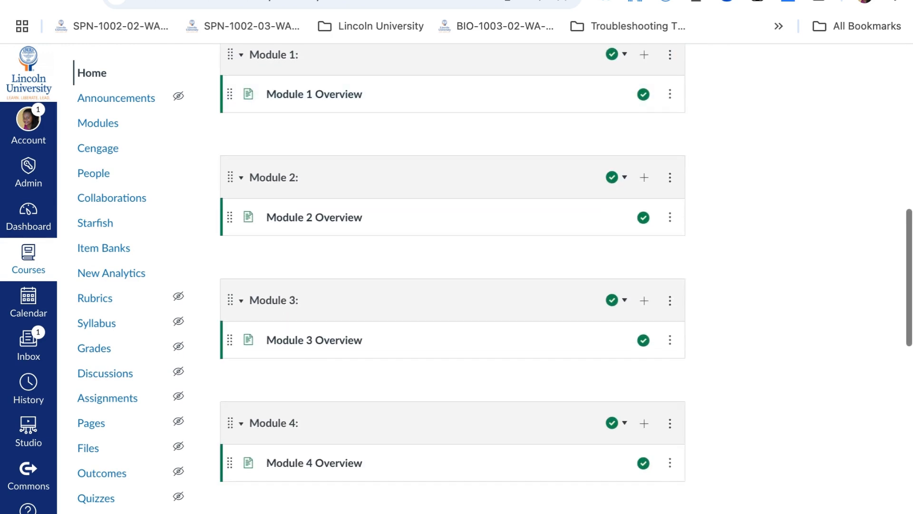
scroll(453, 280, down, 1)
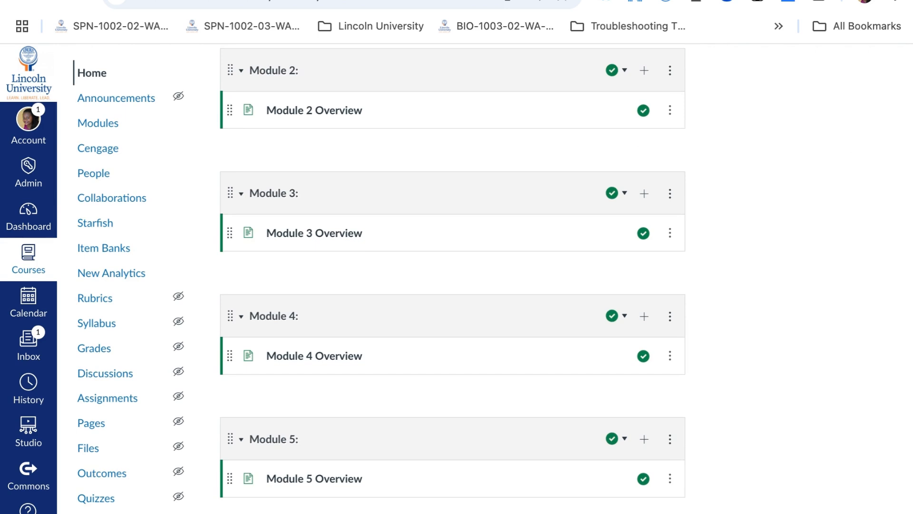
scroll(453, 281, up, 9)
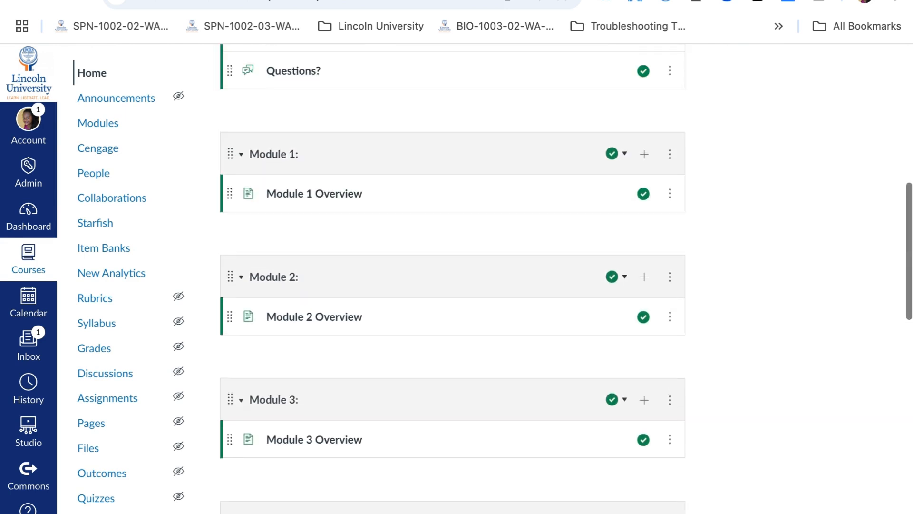
scroll(452, 281, up, 5)
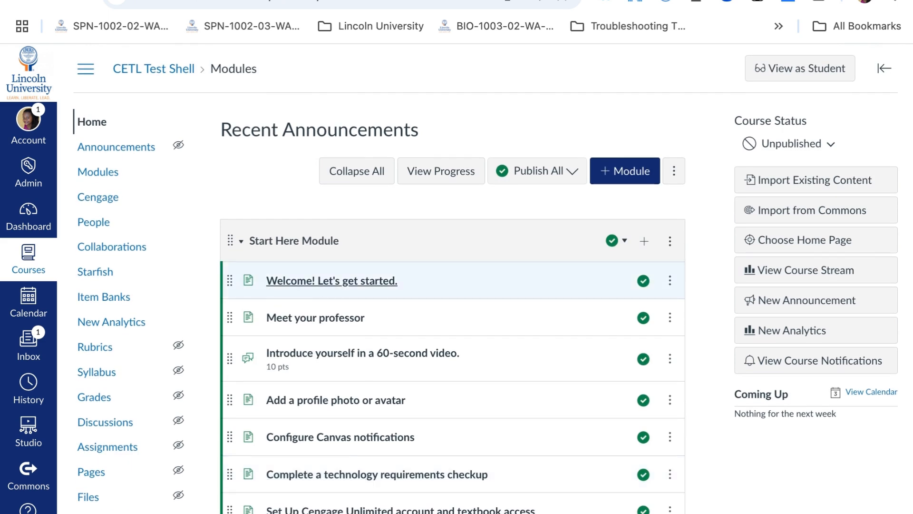
scroll(438, 276, down, 4)
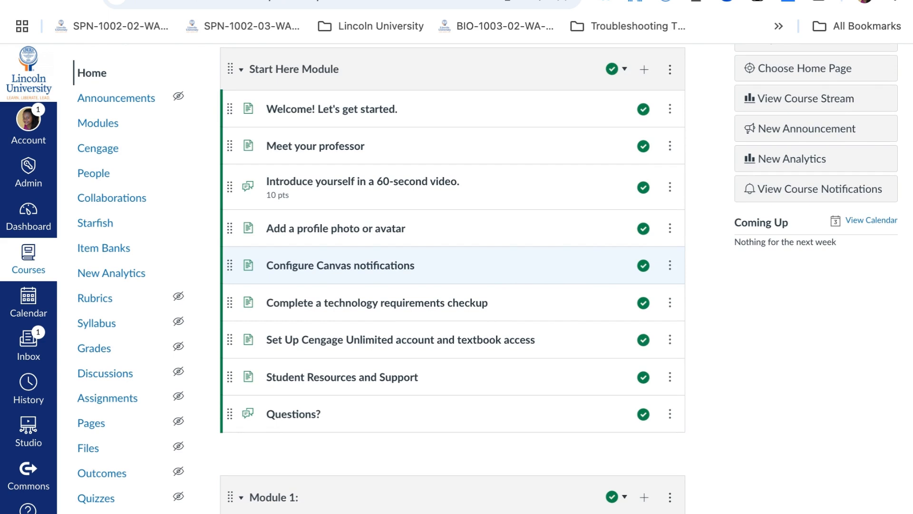
scroll(357, 288, up, 4)
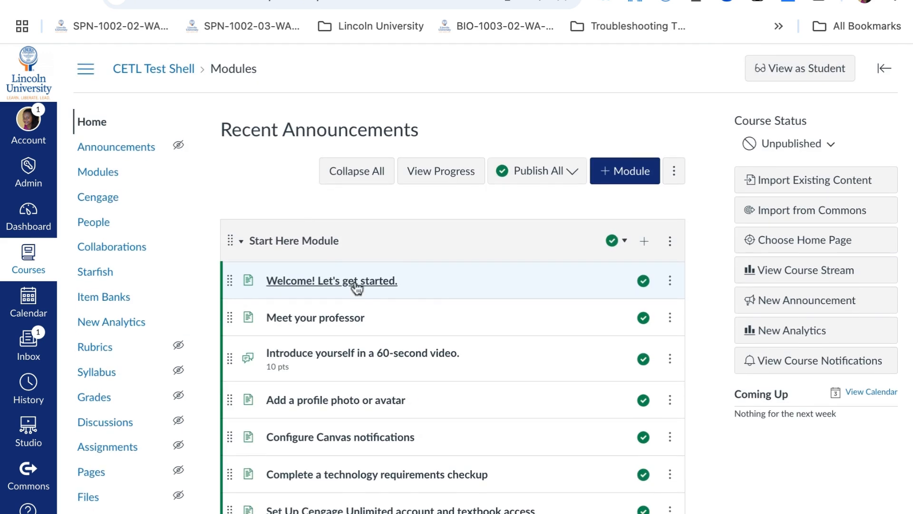
Open the Welcome! Let's get started. page for editing and relabel the Questions? button as Q&A
click(356, 281)
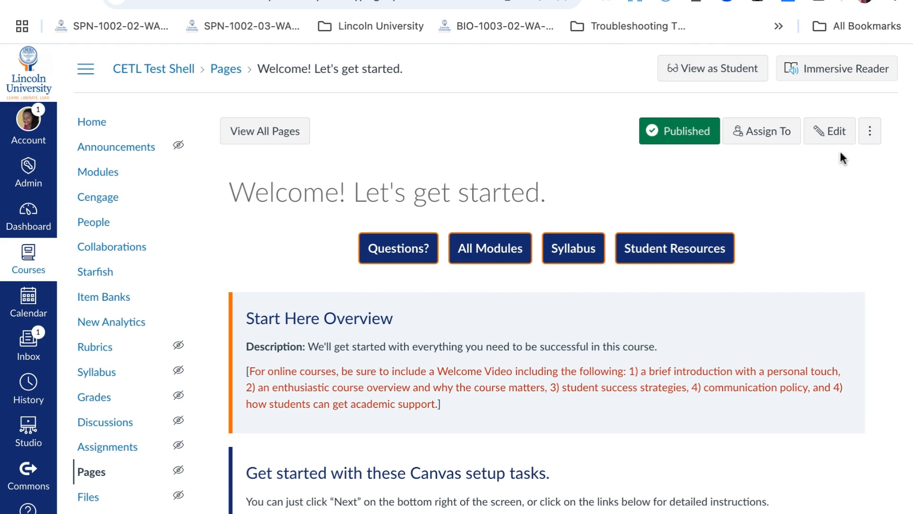
click(830, 131)
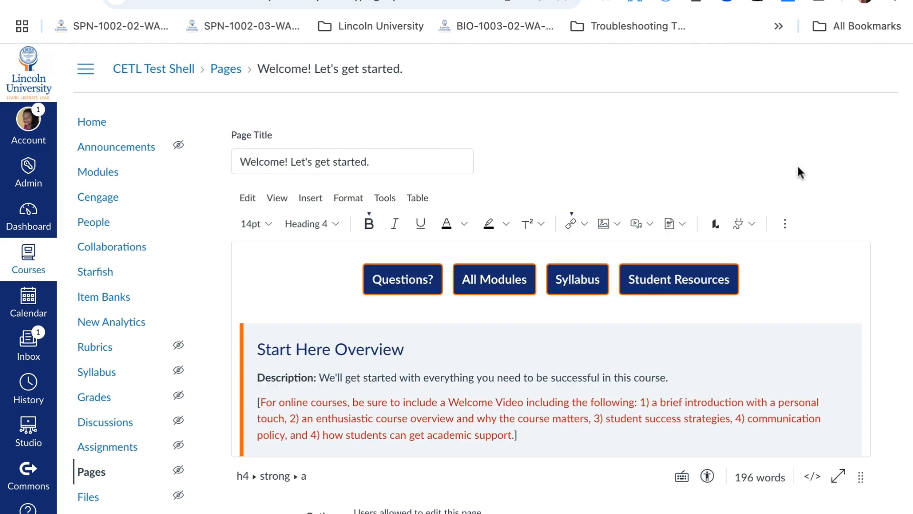
click(417, 280)
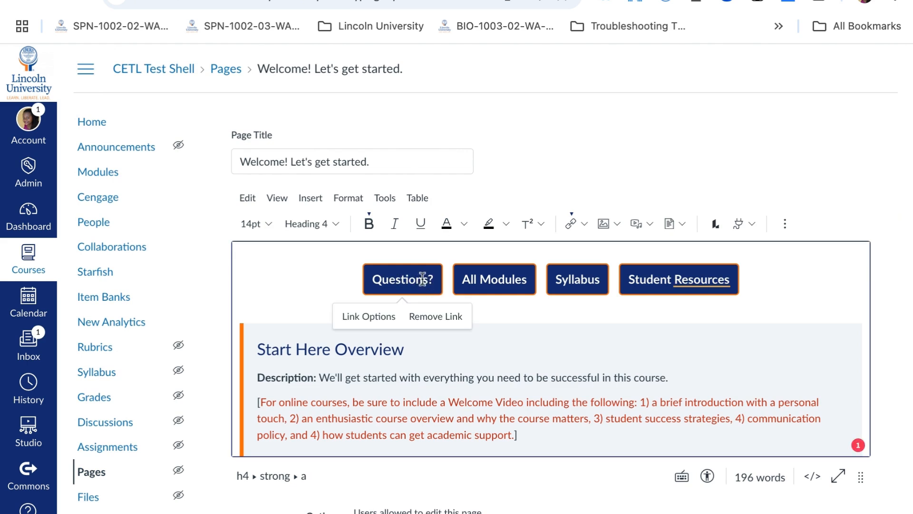
click(435, 279)
text(Q)
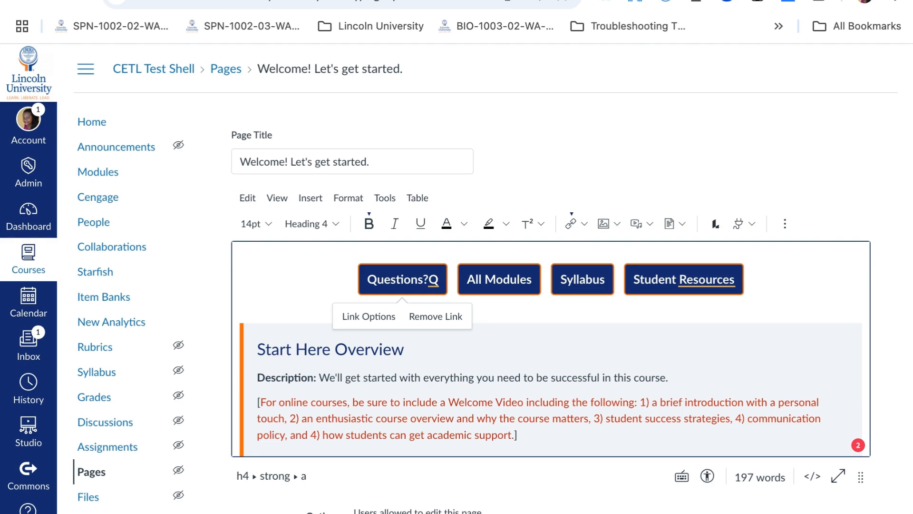
text(&)
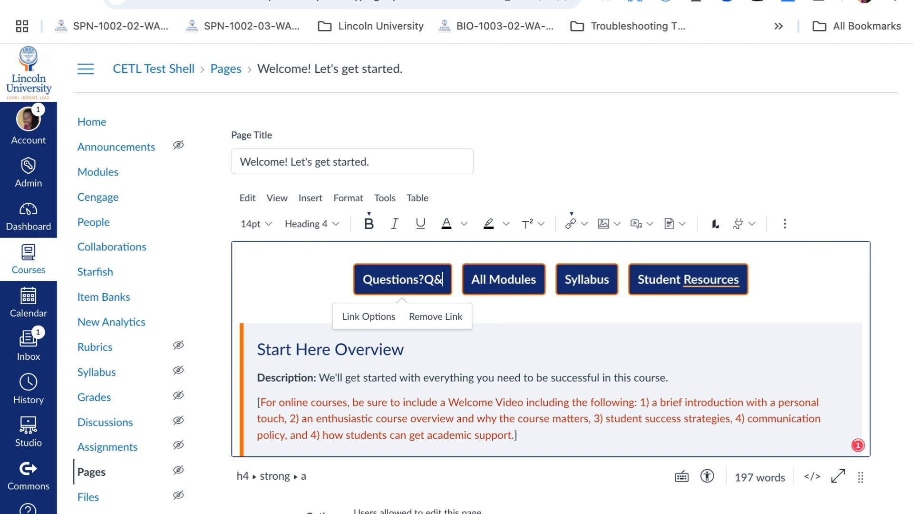
text(A)
click(422, 281)
key(BackSpace)
key(BackSpace)
key(BackSpace)
key(BackSpace)
key(BackSpace)
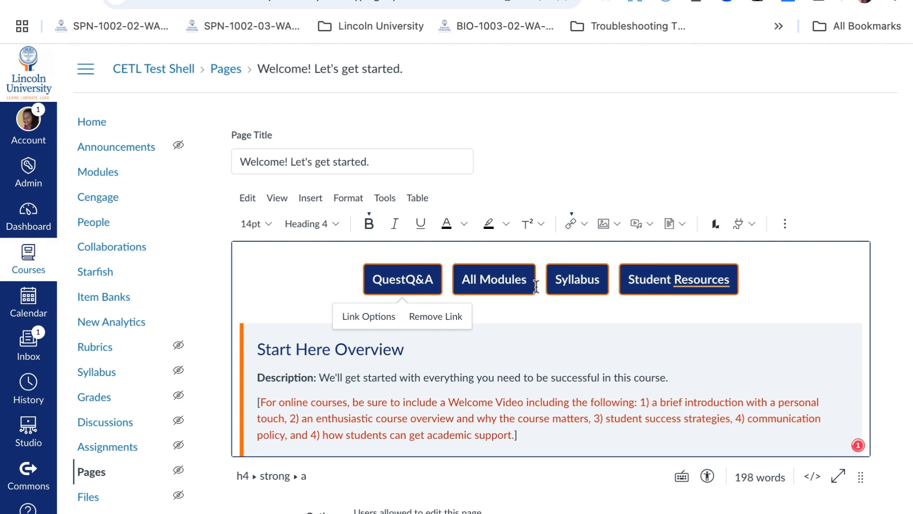
key(BackSpace)
key(BackSpace)
key(BackSpace)
key(BackSpace)
key(BackSpace)
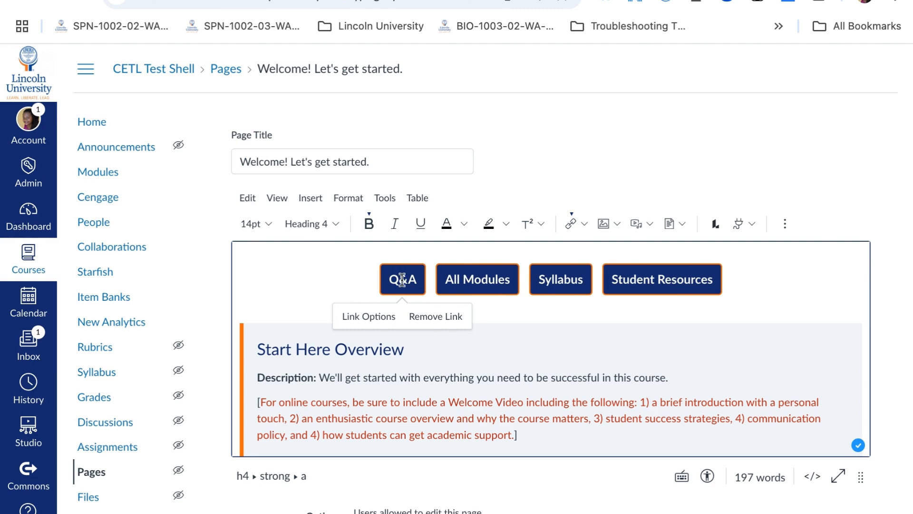
Select the Q&A button text and open its Link Options panel to edit the link address
drag(417, 280, 390, 280)
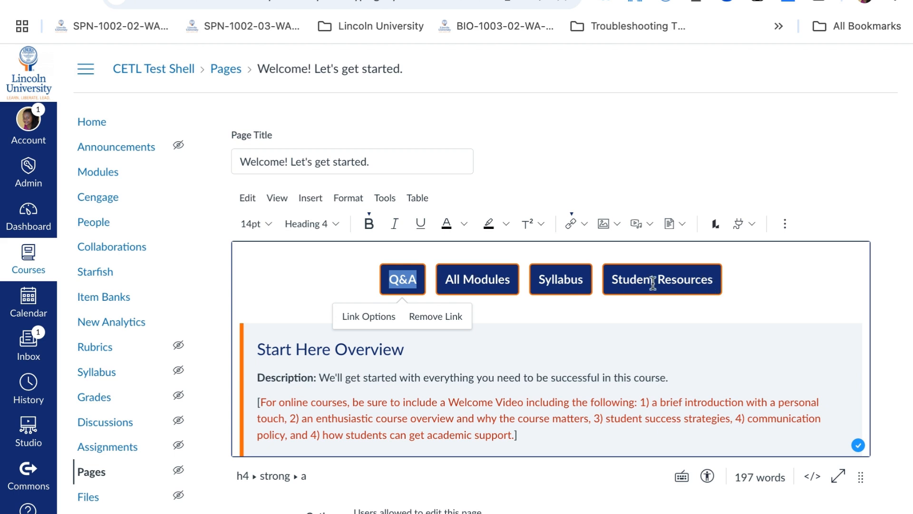
click(417, 279)
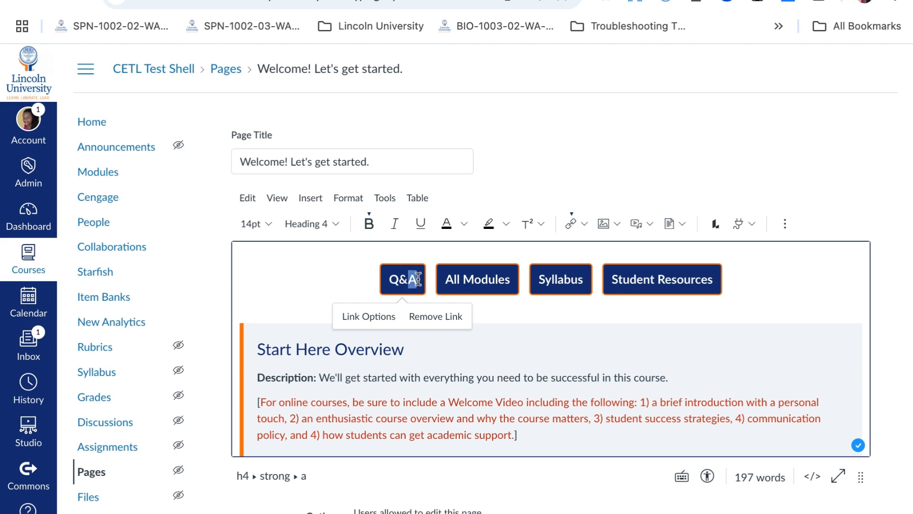
double_click(414, 279)
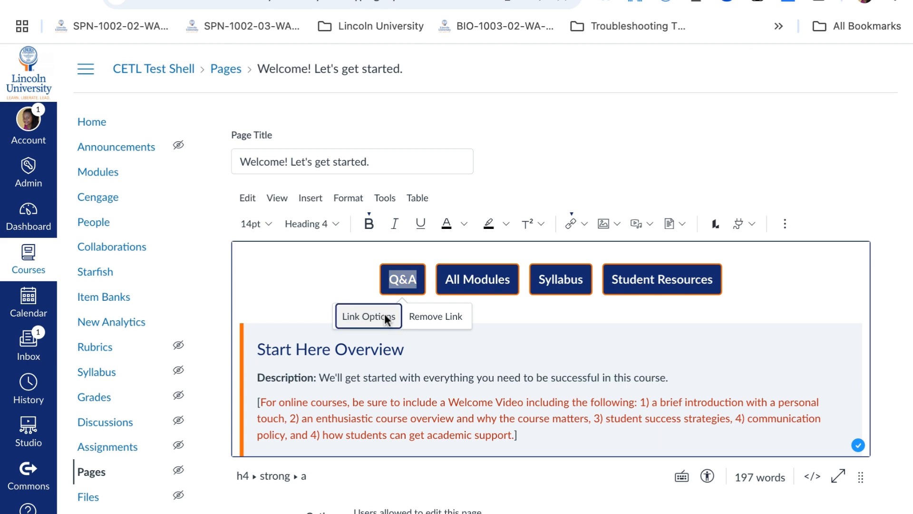
click(384, 316)
click(726, 212)
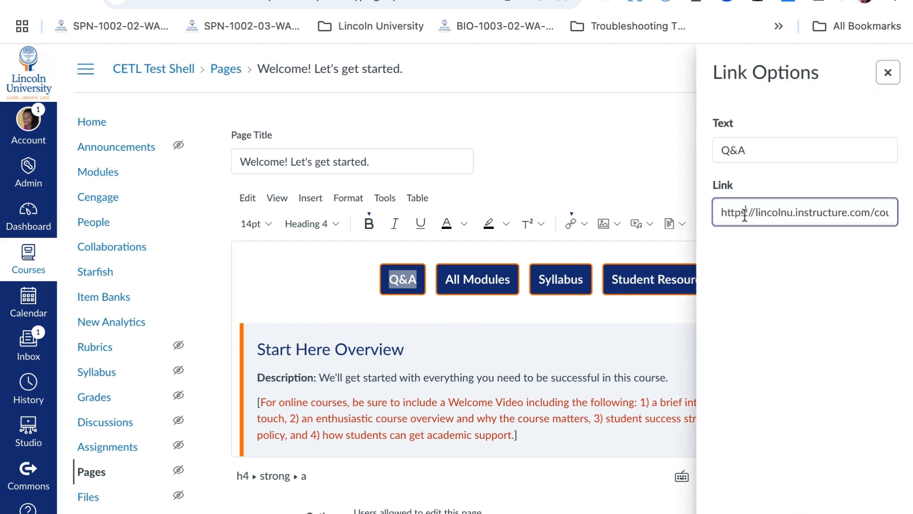
triple_click(718, 212)
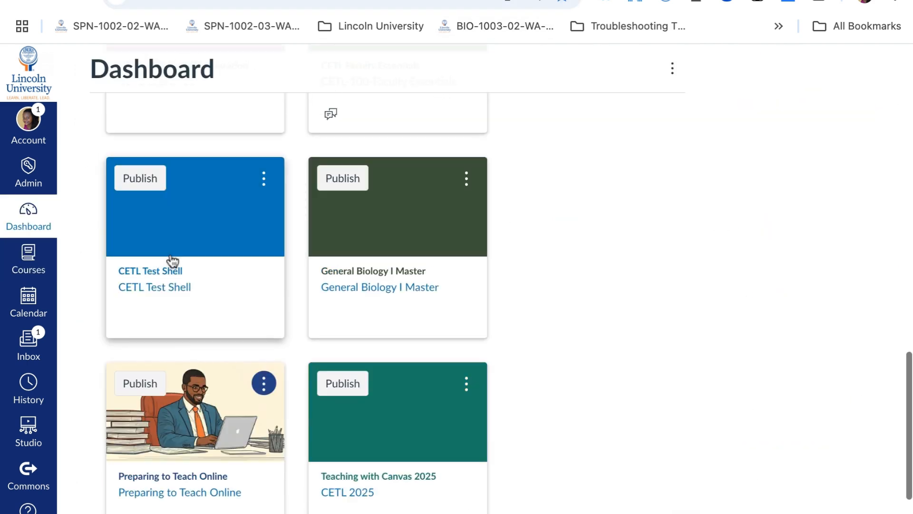
In another tab, open the CETL Test Shell's Meet your professor page and copy its page address
click(163, 287)
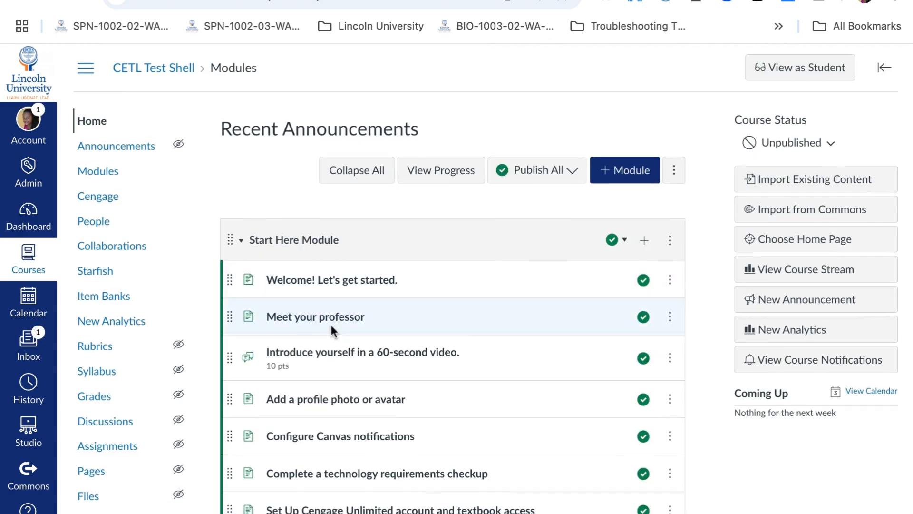
scroll(328, 304, down, 1)
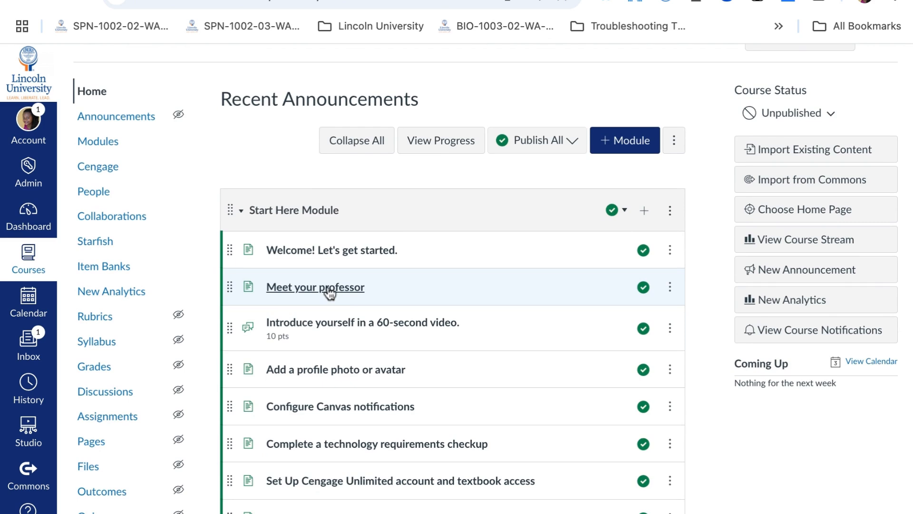
click(323, 288)
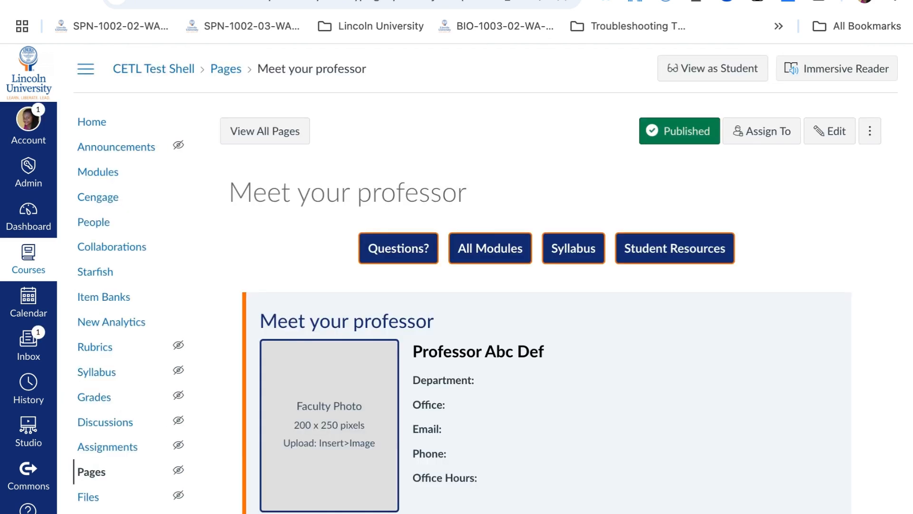
scroll(427, 329, down, 7)
scroll(444, 346, up, 7)
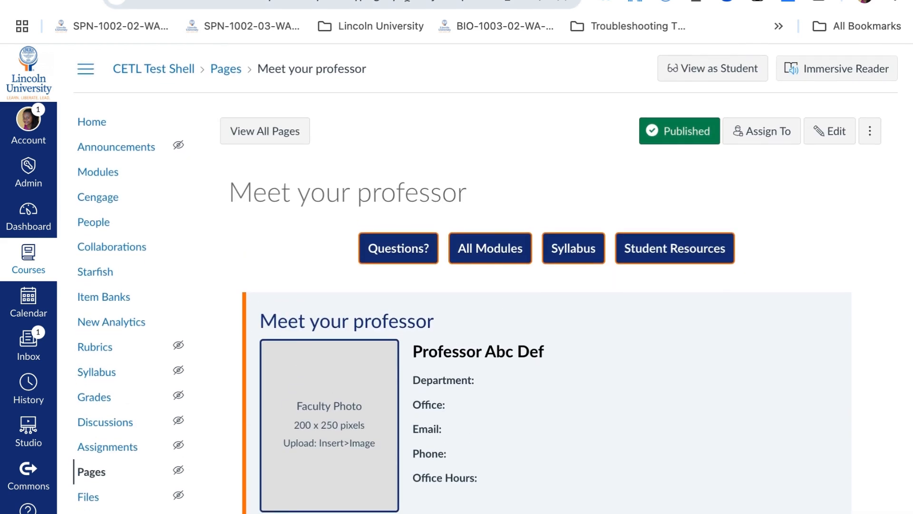
click(408, 2)
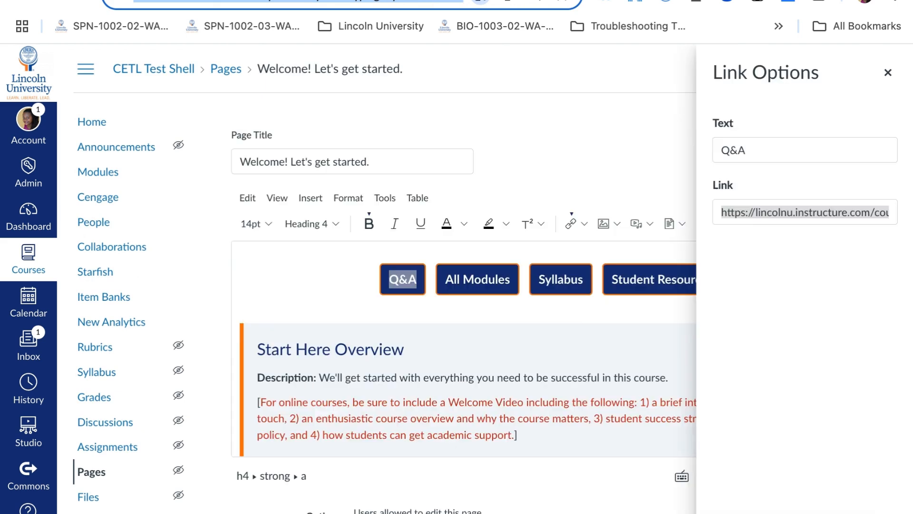
Replace the Q&A button's link with the copied Meet your professor page address
click(817, 213)
key(ctrl+a)
key(ctrl+v)
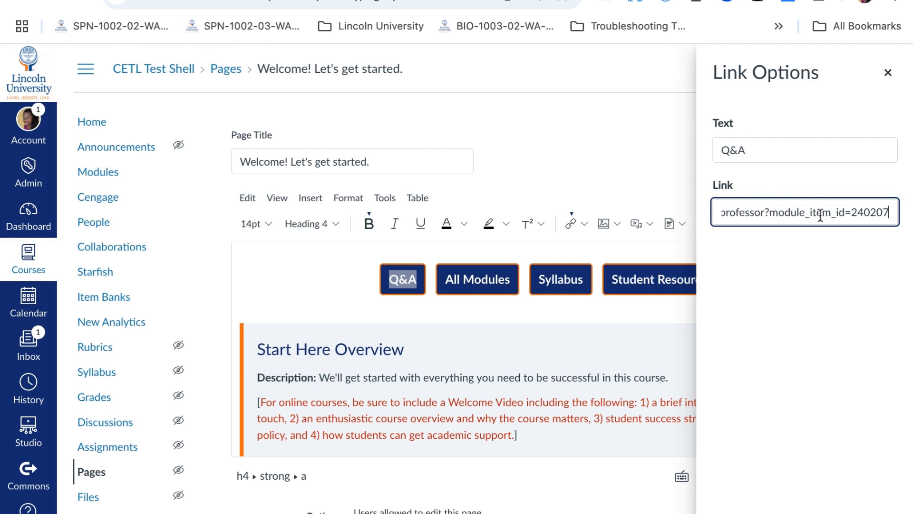
scroll(809, 212, left, 6)
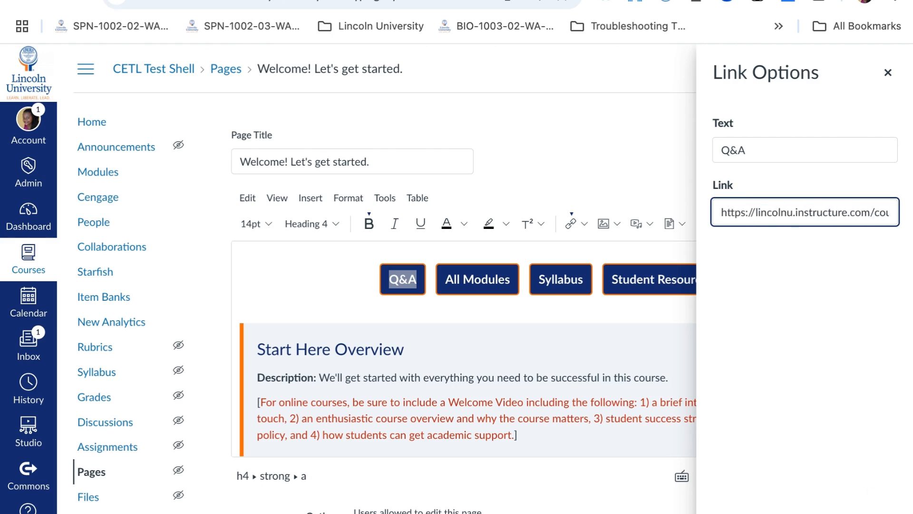
Close the Link Options panel and undo the accidental removal of the Q&A button's link
click(885, 79)
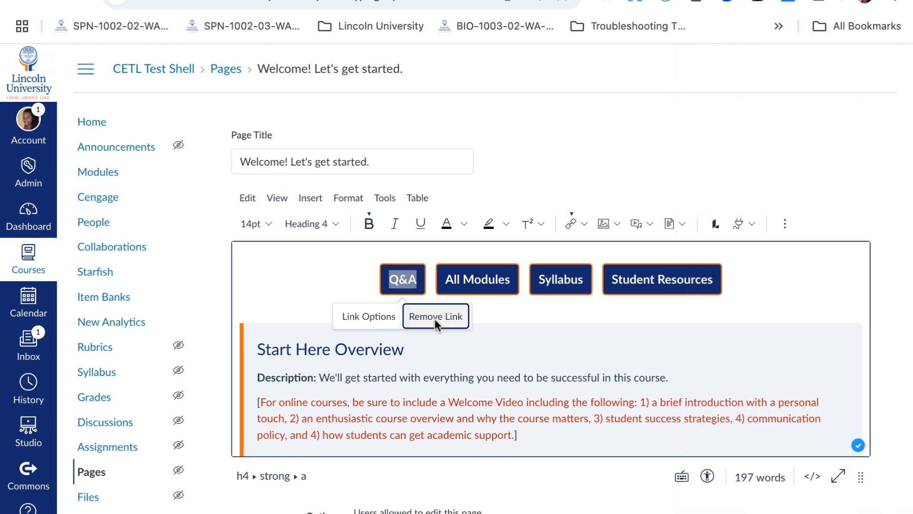
click(435, 318)
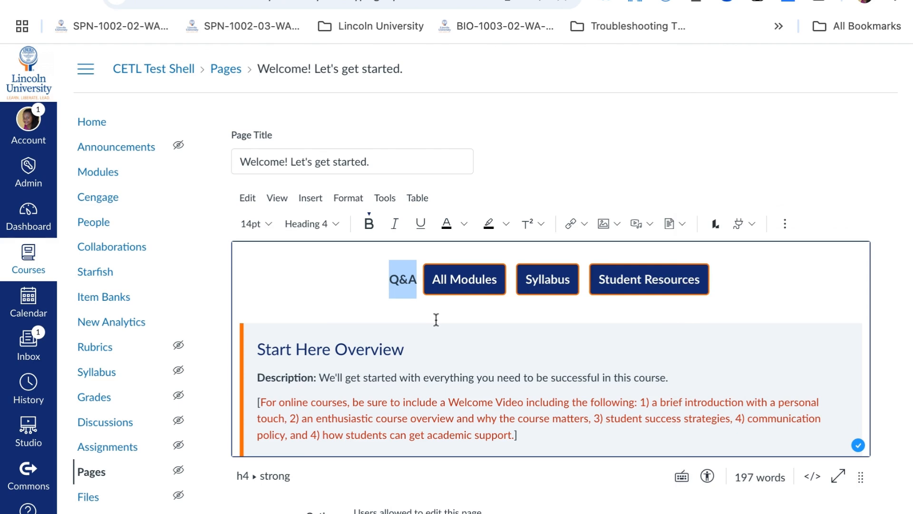
key(ctrl+z)
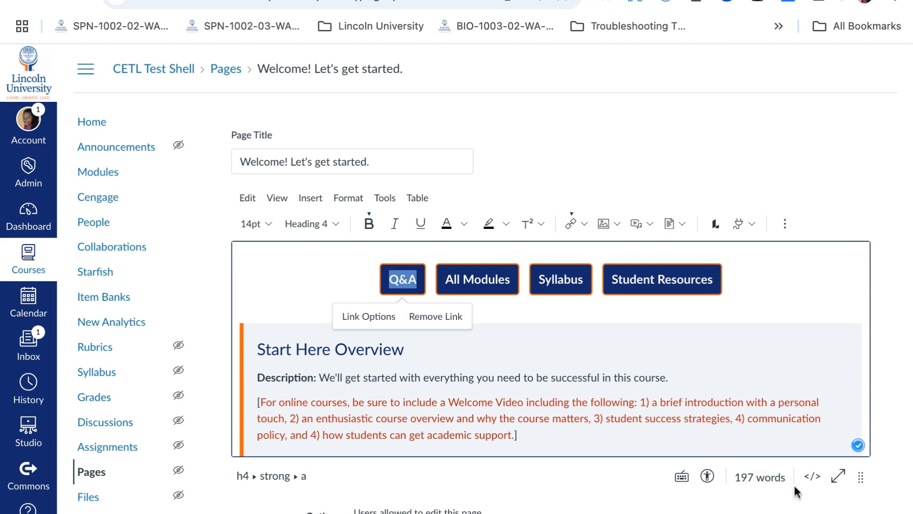
Review the Welcome page's HTML source for the button row and setup task links
click(813, 476)
scroll(556, 317, up, 15)
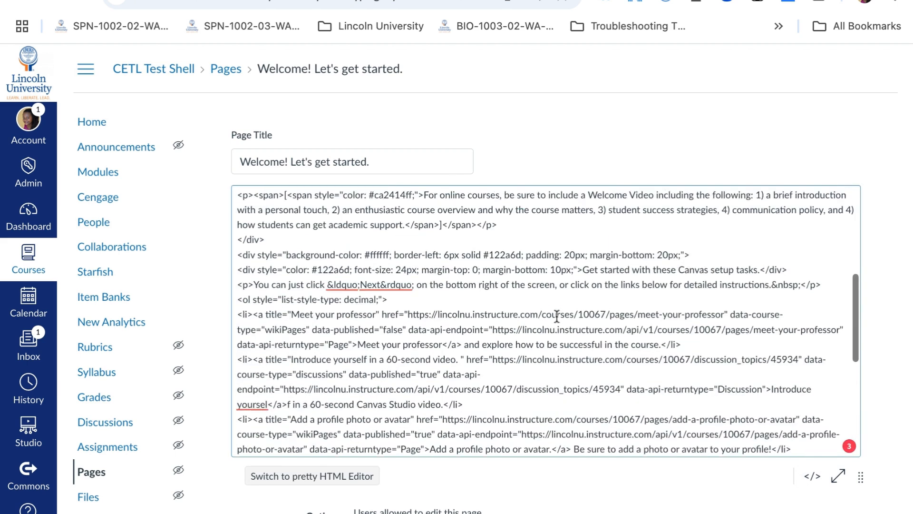
scroll(556, 317, down, 1)
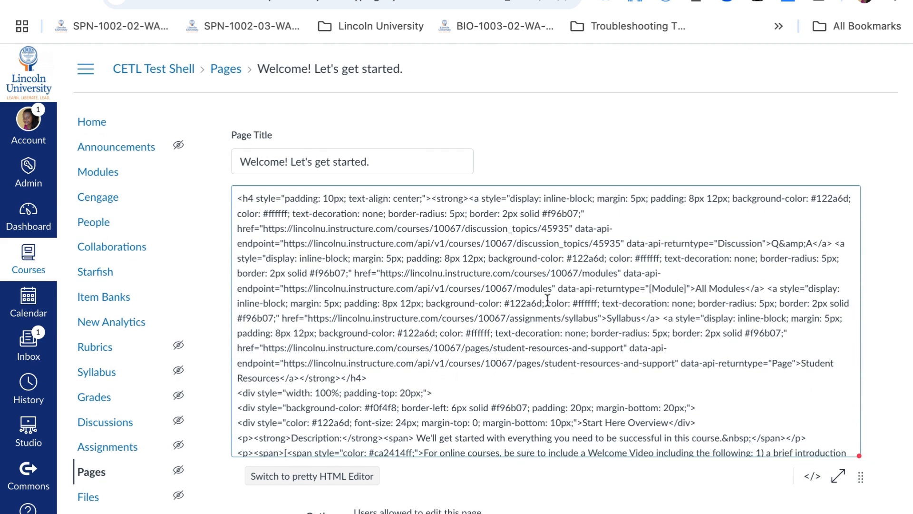
scroll(504, 292, down, 1)
click(813, 475)
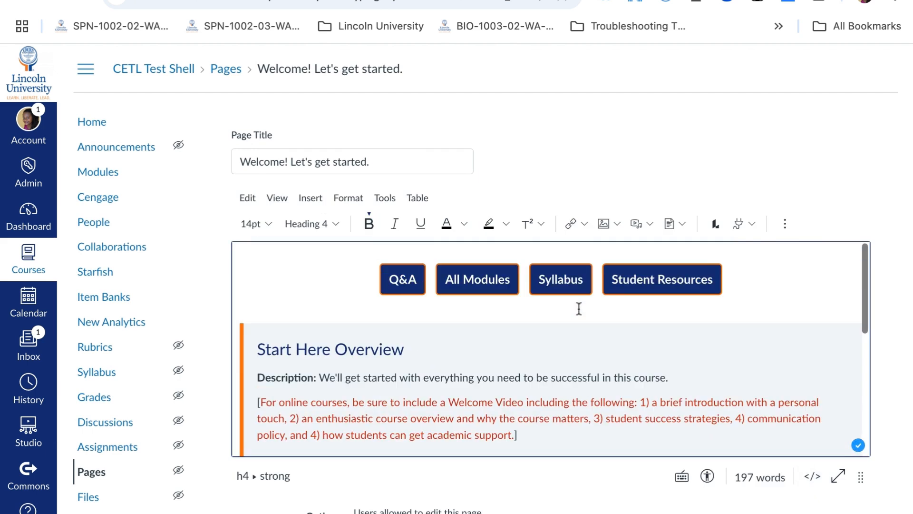
Delete the whole row of navigation buttons at the top of the Welcome page
triple_click(779, 297)
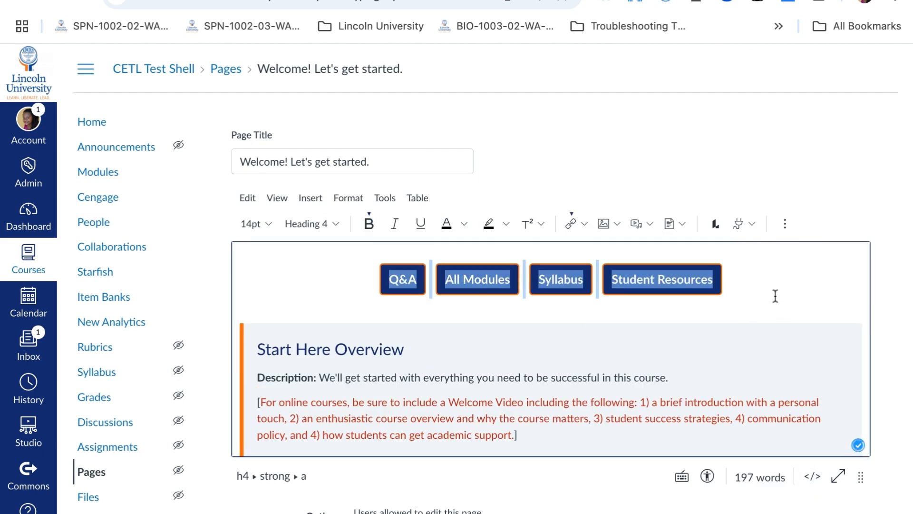
key(BackSpace)
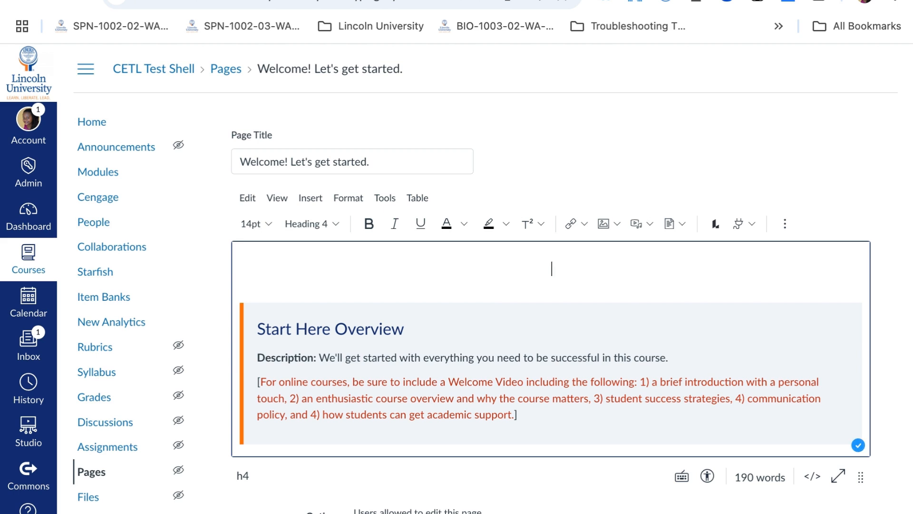
scroll(448, 325, down, 15)
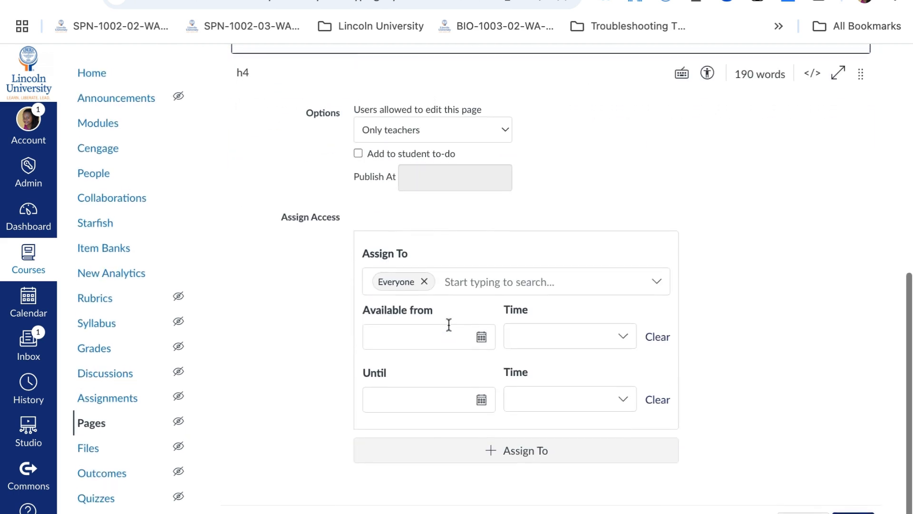
scroll(448, 325, up, 15)
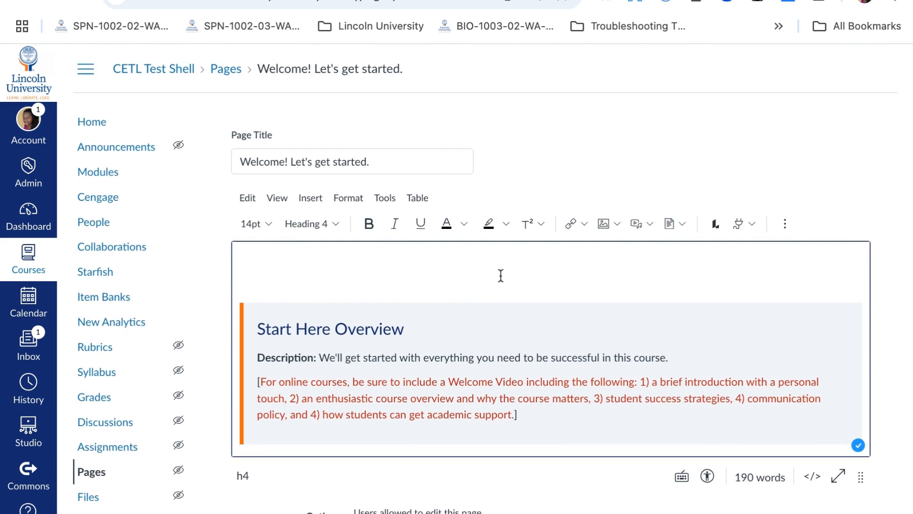
scroll(501, 275, down, 2)
Delete the red bracketed Welcome Video instruction paragraph from the Start Here Overview section
click(358, 330)
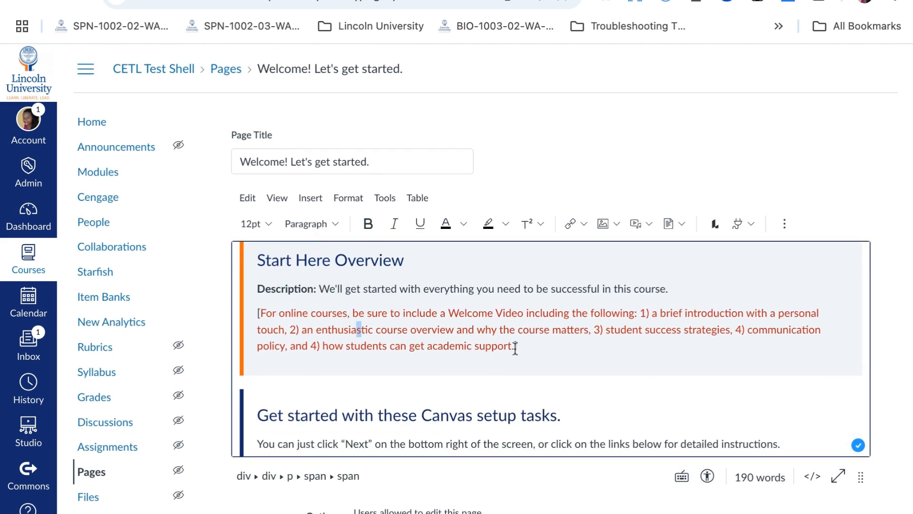
drag(514, 345, 261, 312)
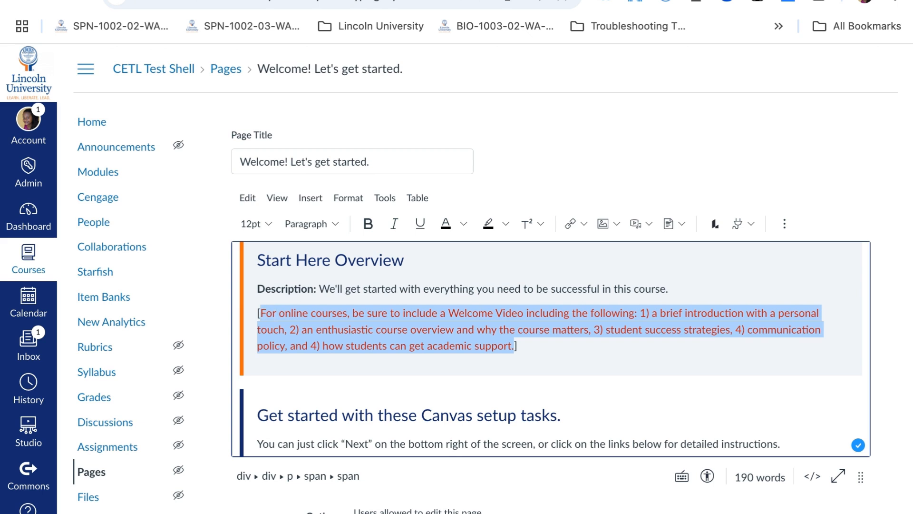
key(BackSpace)
text(sfff)
triple_click(292, 309)
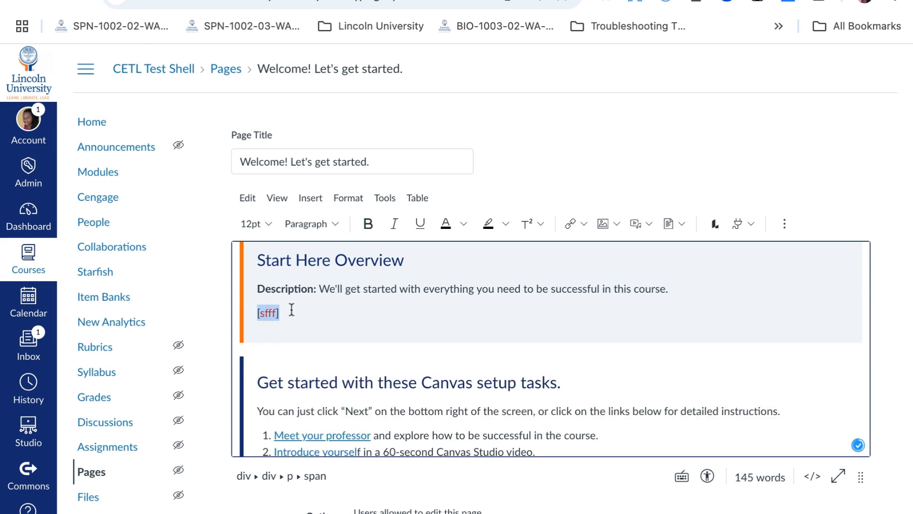
key(BackSpace)
key(BackSpace)
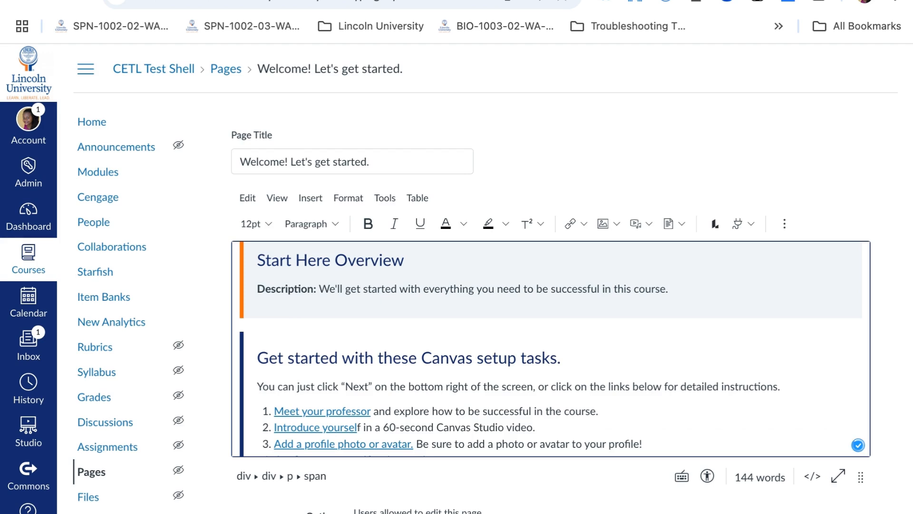
Delete list item 7 about the Cengage textbook from the Canvas setup tasks
scroll(540, 330, down, 5)
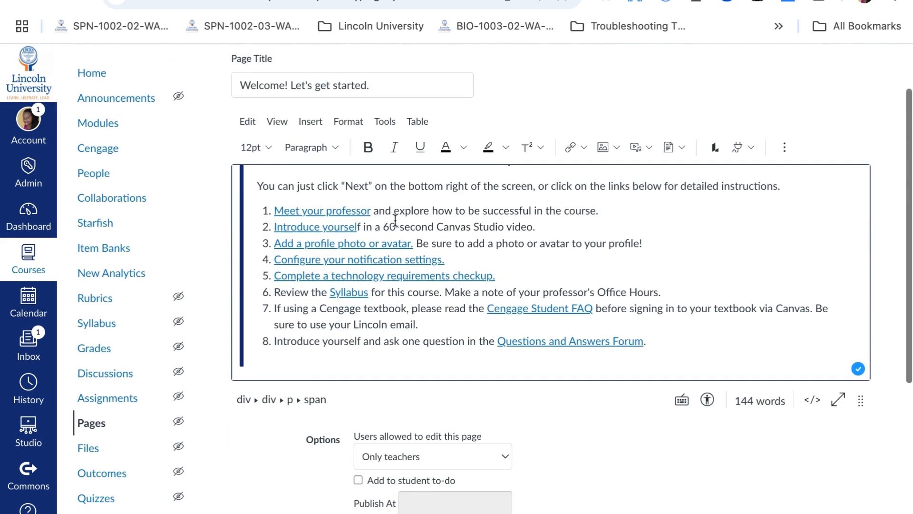
scroll(395, 222, up, 4)
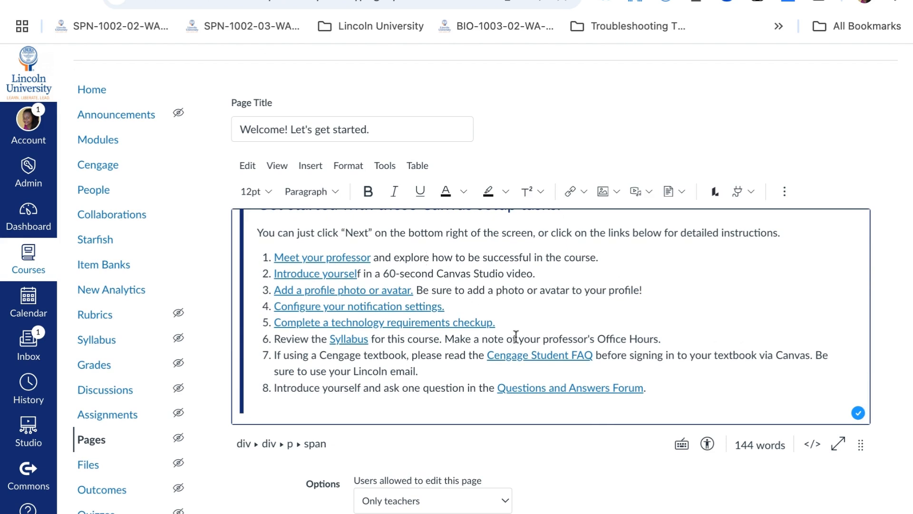
triple_click(467, 369)
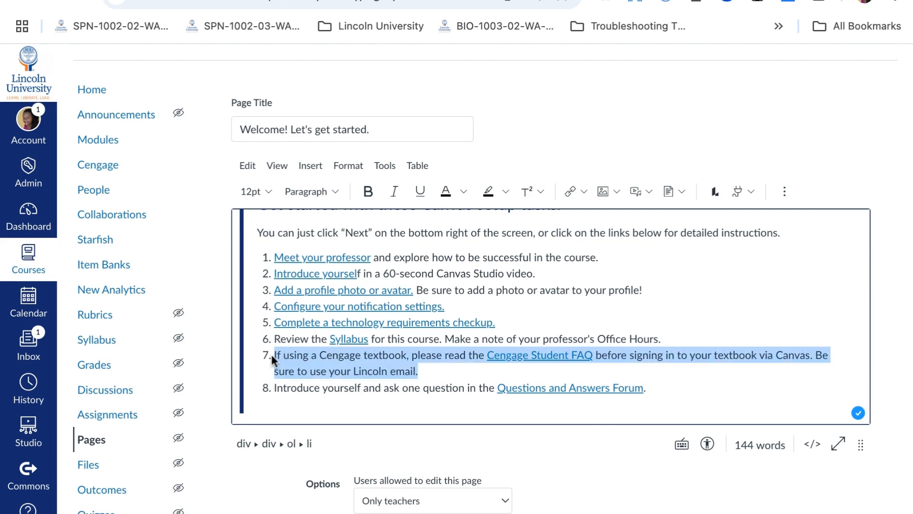
key(BackSpace)
key(BackSpace)
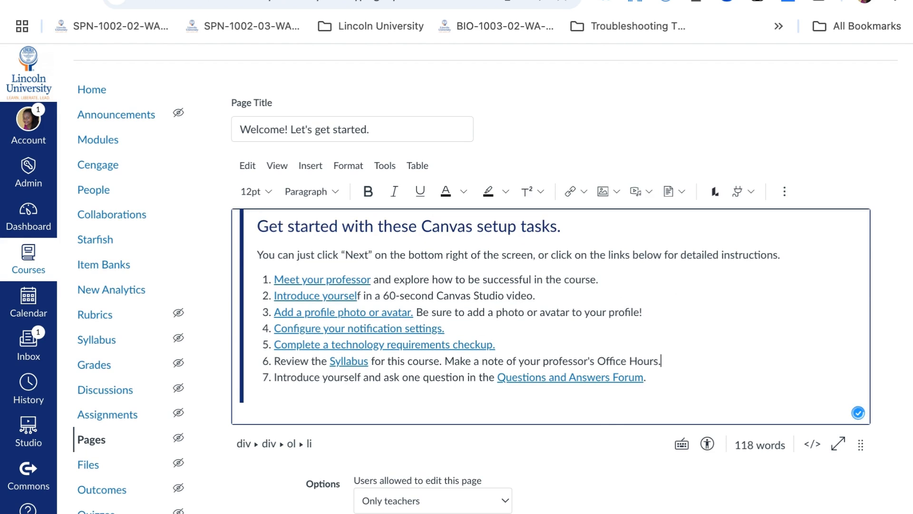
Add a new item 7 reading "Purchase your Norton textbook." to the setup task list
key(Return)
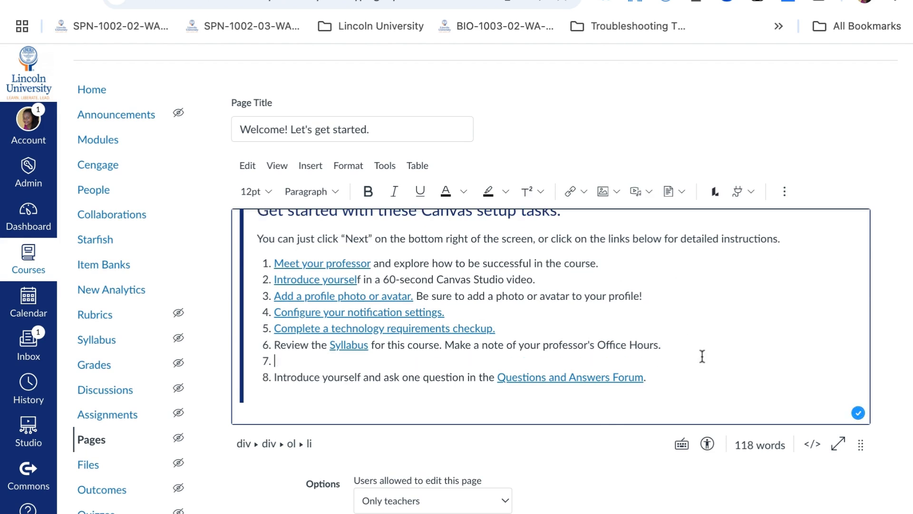
text(Purchase your Norton textbook)
text(.)
Link the words "Norton textbook" to the Add a profile photo or avatar course page
click(425, 362)
key(shift+Left)
key(shift+Left)
key(shift+Left)
key(shift+Left)
key(shift+Left)
key(shift+Left)
key(shift+Left)
key(shift+Left)
key(shift+Left)
key(shift+Left)
key(shift+Left)
key(shift+Left)
key(shift+Left)
key(shift+Left)
key(shift+Left)
key(shift+Left)
key(shift+Left)
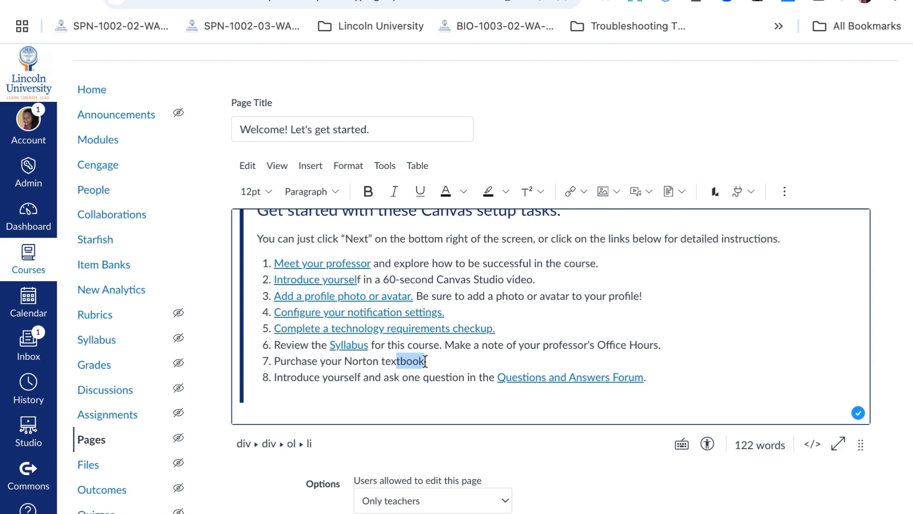
key(shift+Right)
key(shift+Right)
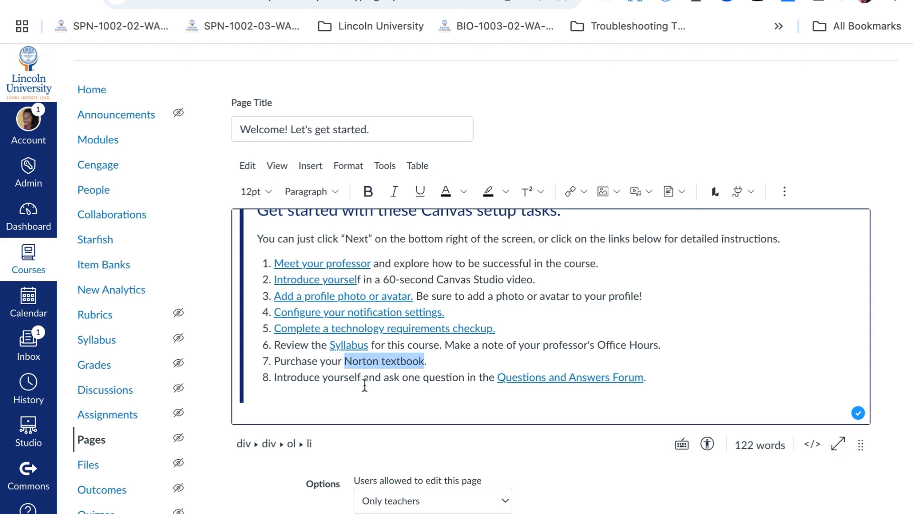
click(586, 193)
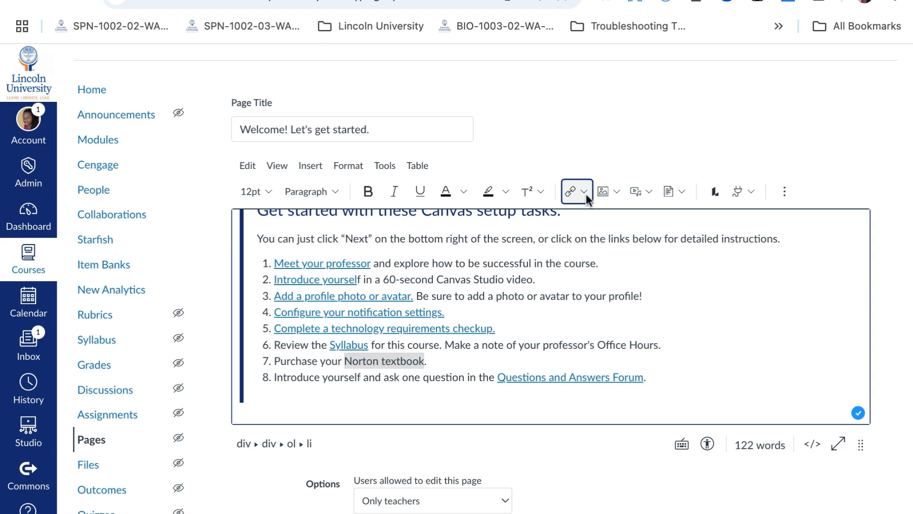
click(584, 192)
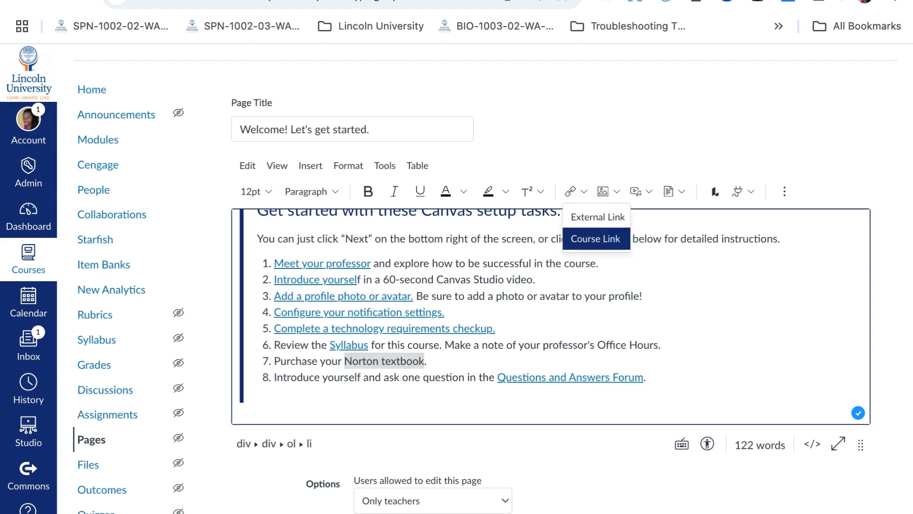
click(596, 239)
click(616, 227)
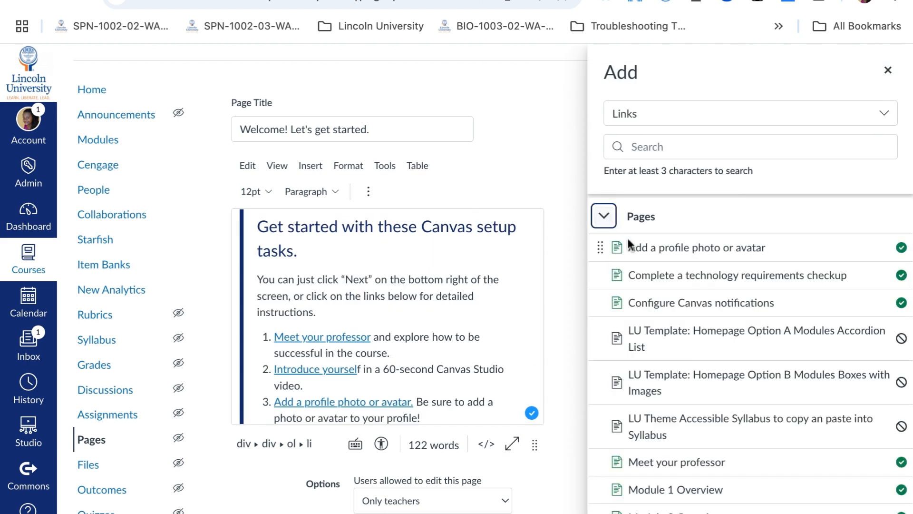
click(671, 248)
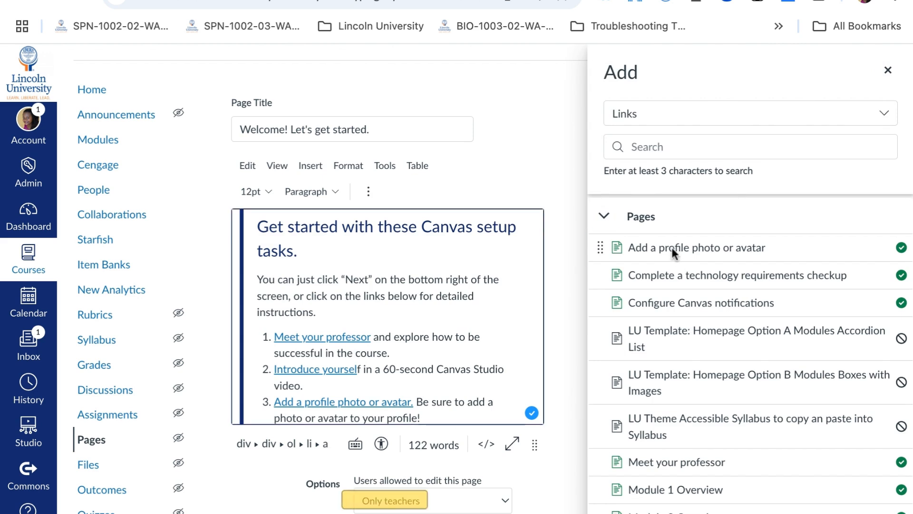
click(888, 72)
Check the new Norton textbook link in item 7
scroll(397, 247, down, 3)
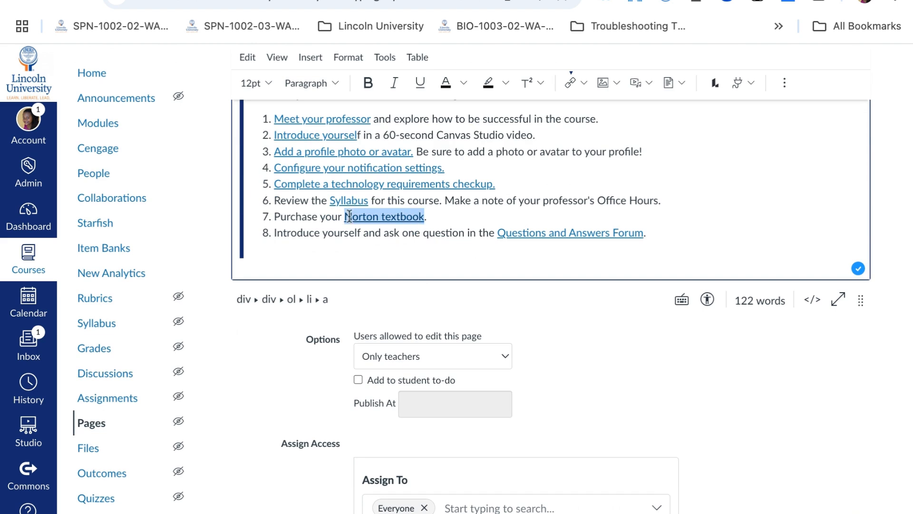
click(386, 219)
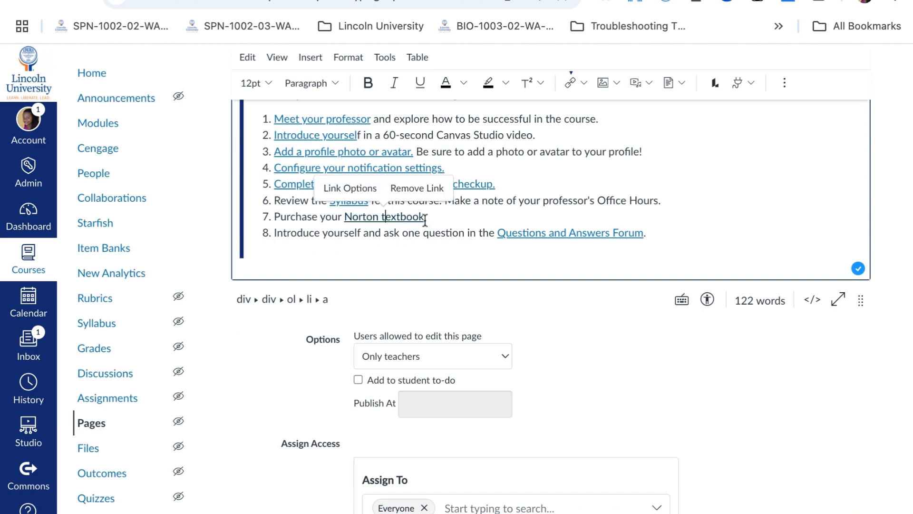
click(470, 215)
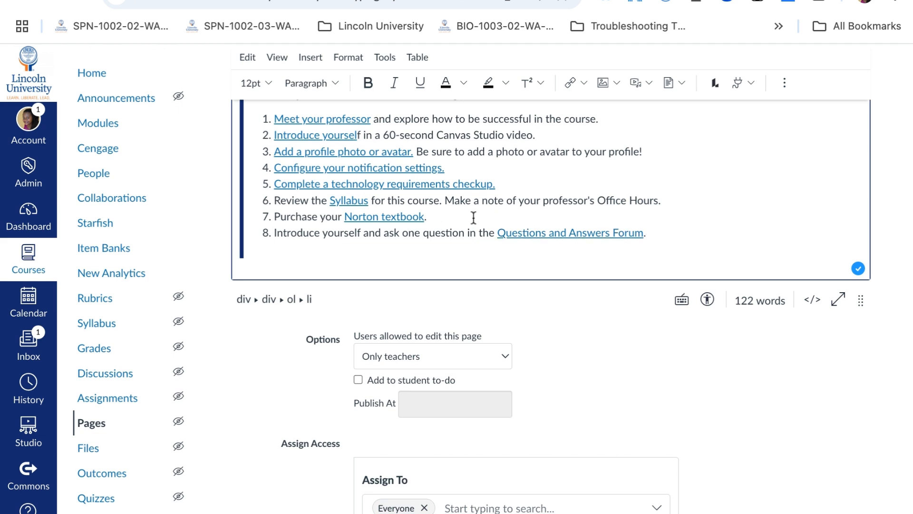
Add a new item 9 linking to the Complete a technology requirements checkup course page
key(Return)
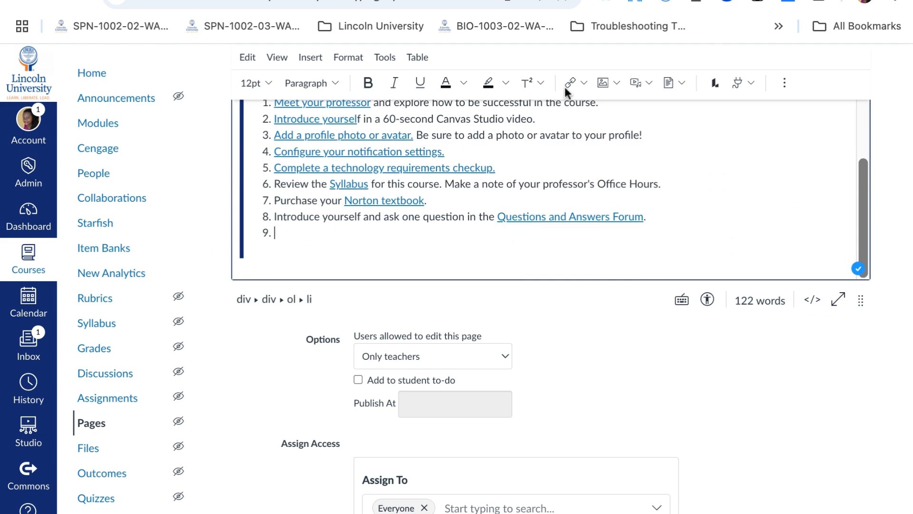
click(584, 85)
click(603, 129)
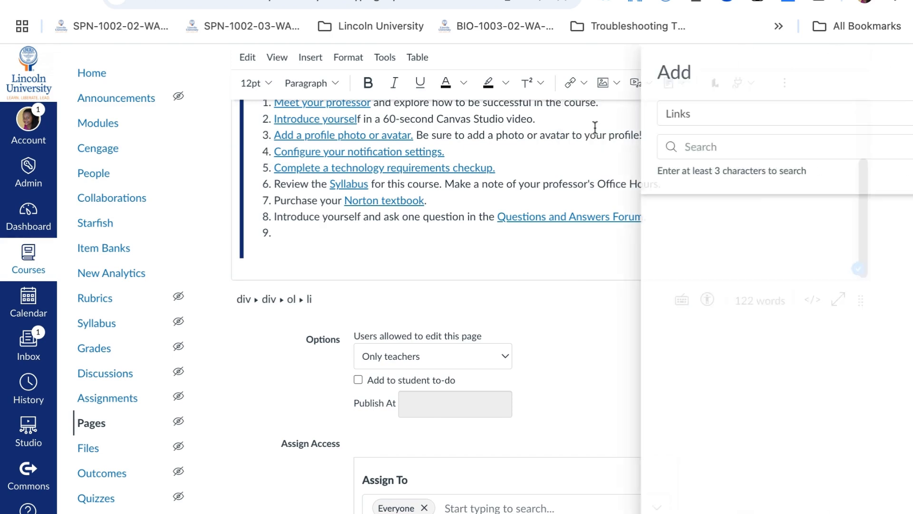
click(726, 275)
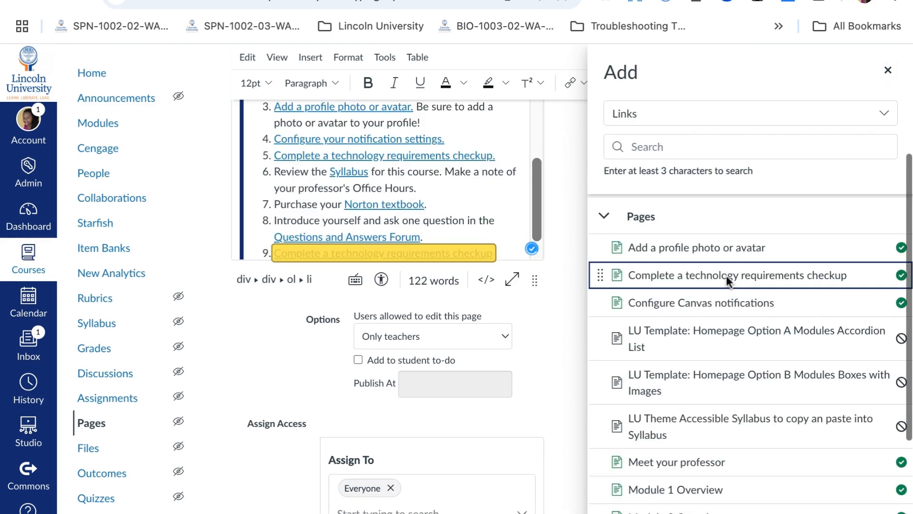
click(888, 72)
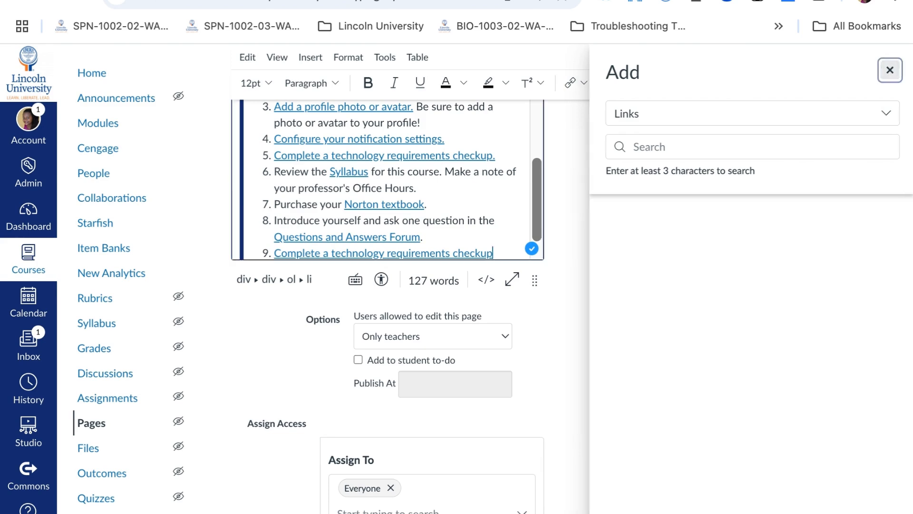
click(534, 214)
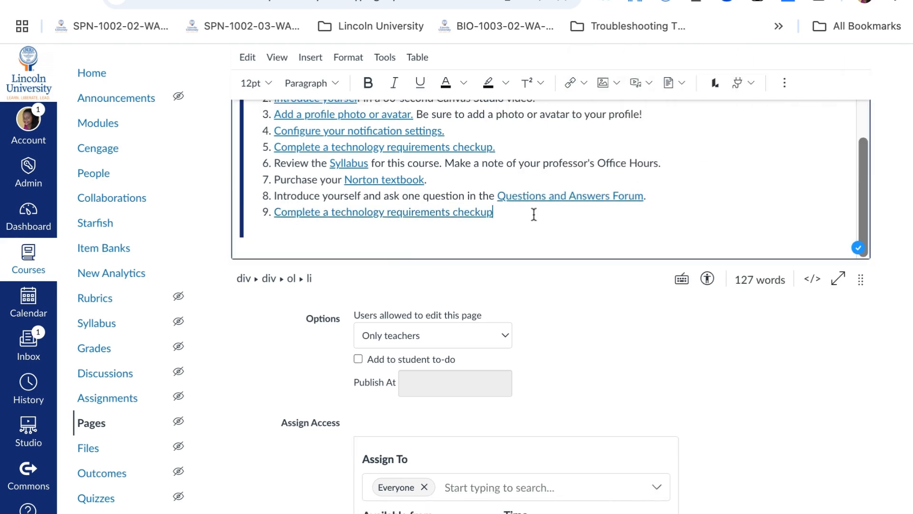
scroll(658, 226, down, 5)
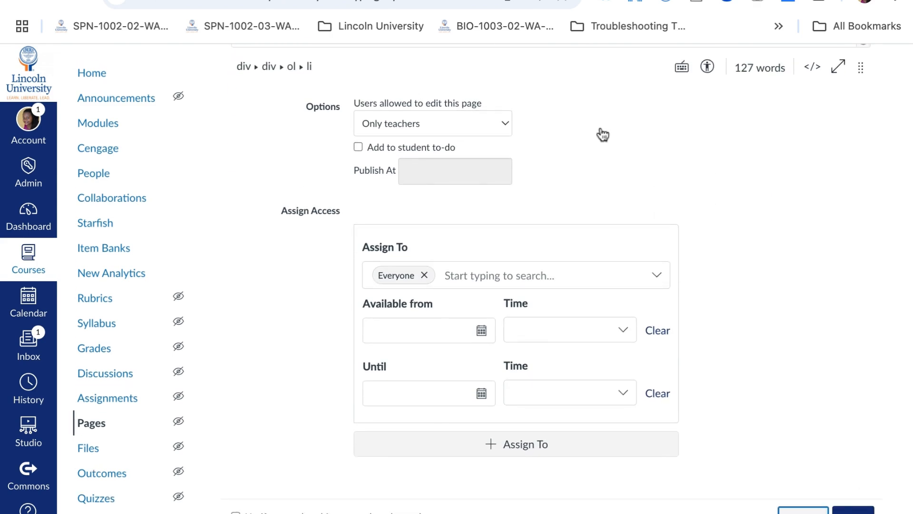
scroll(454, 476, down, 4)
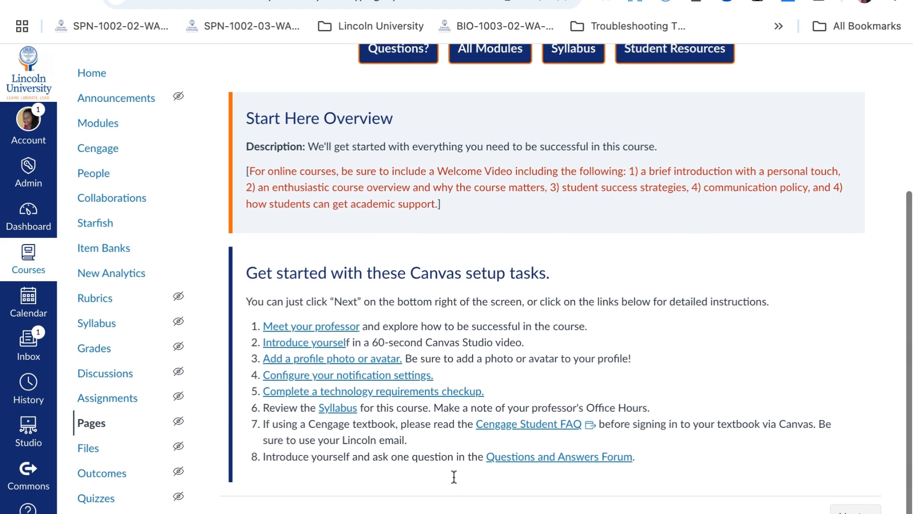
Step through the Start Here pages from the Welcome page using the Next navigation, reviewing Meet your professor
scroll(492, 312, up, 3)
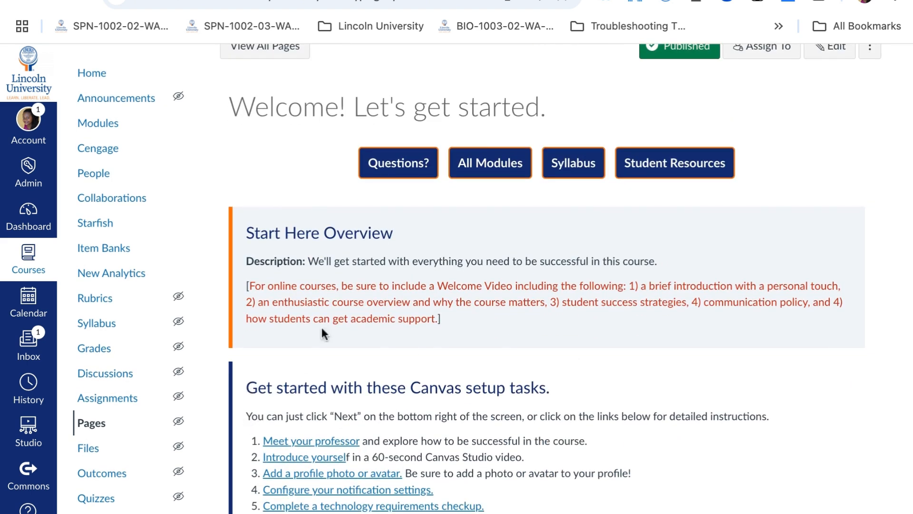
scroll(433, 329, down, 3)
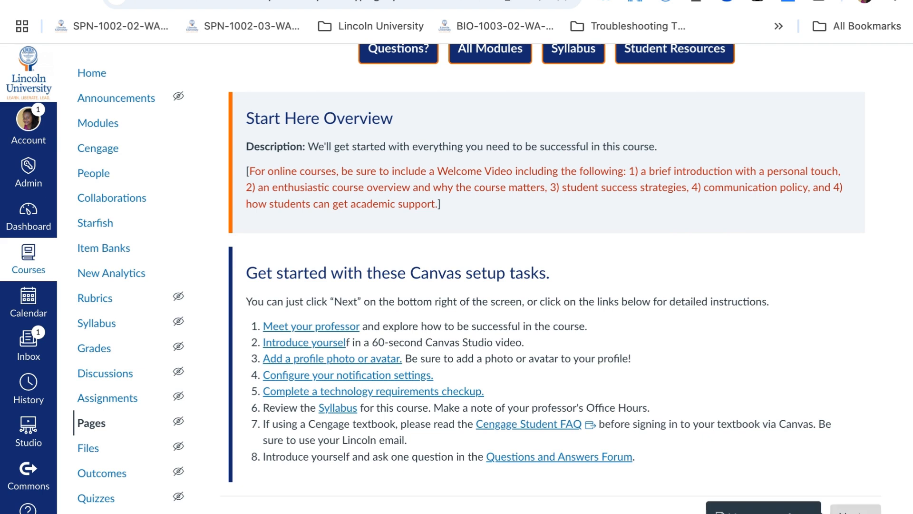
click(855, 508)
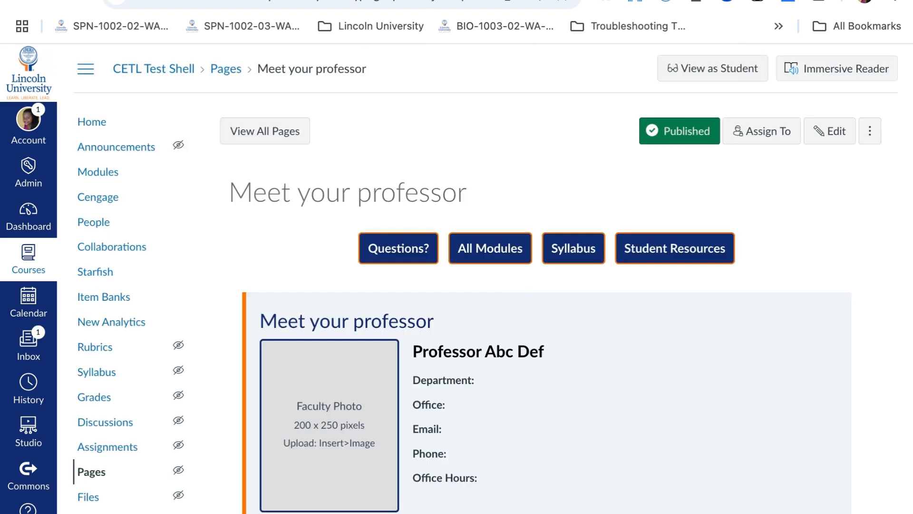
scroll(547, 278, down, 6)
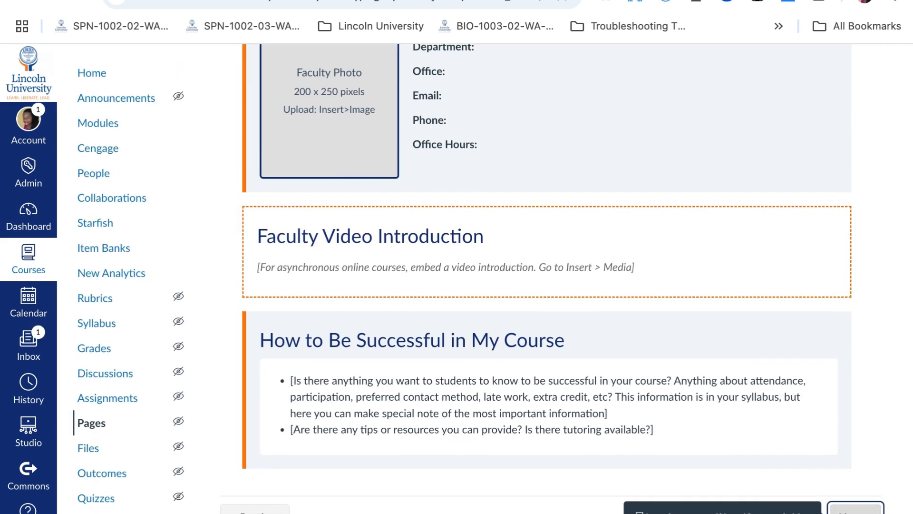
click(855, 508)
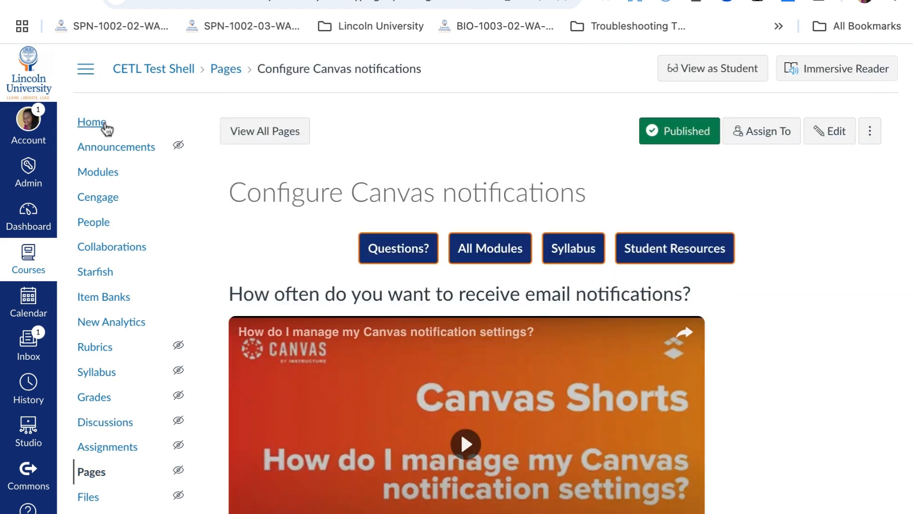
Open the LU Template: Homepage Option A Modules Accordion List page from the CETL Canvas Templates module and review its content
click(100, 177)
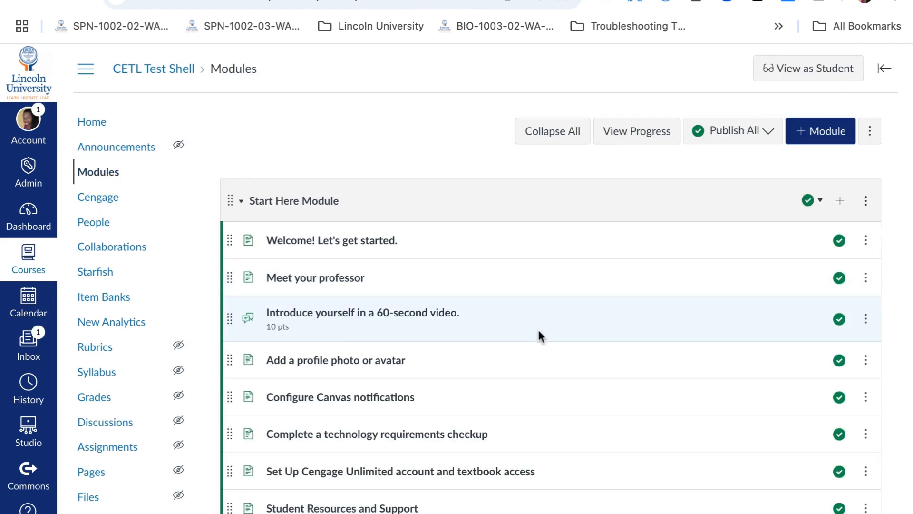
scroll(538, 337, down, 20)
scroll(542, 333, down, 7)
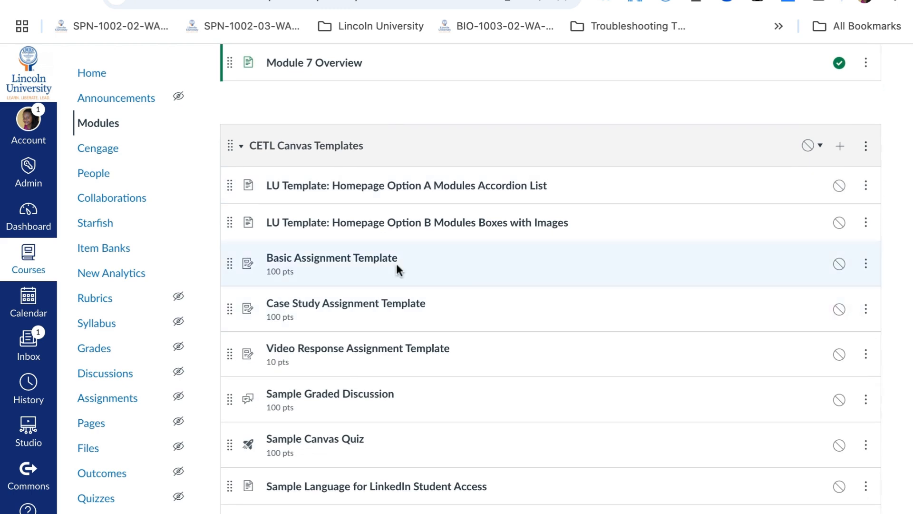
scroll(398, 270, down, 1)
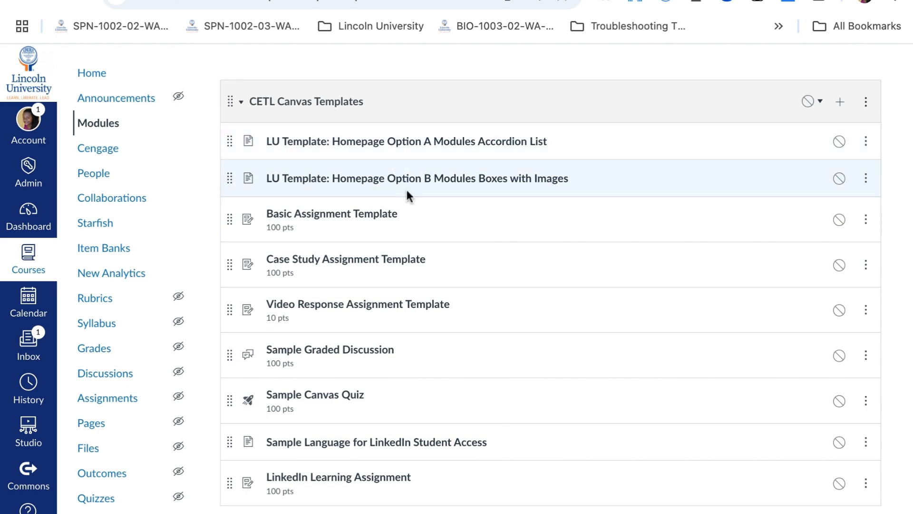
scroll(409, 185, up, 7)
scroll(409, 185, down, 5)
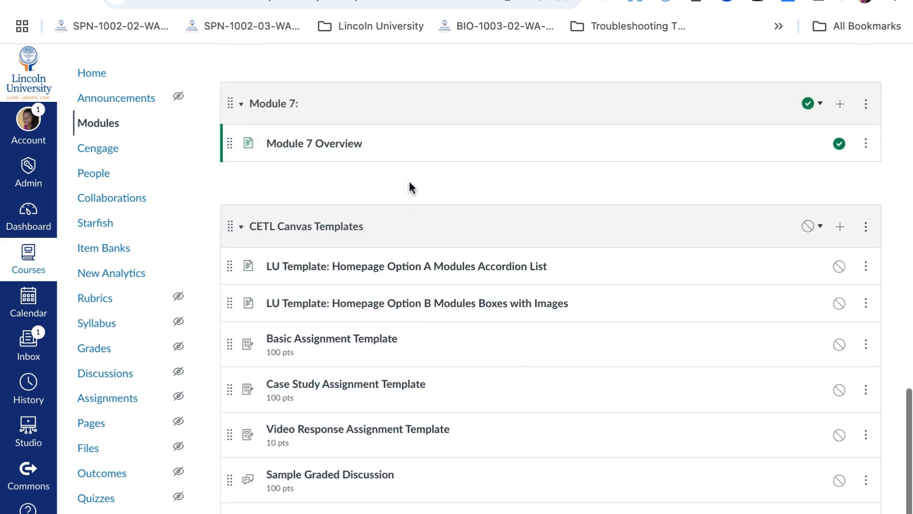
click(399, 267)
scroll(444, 272, down, 10)
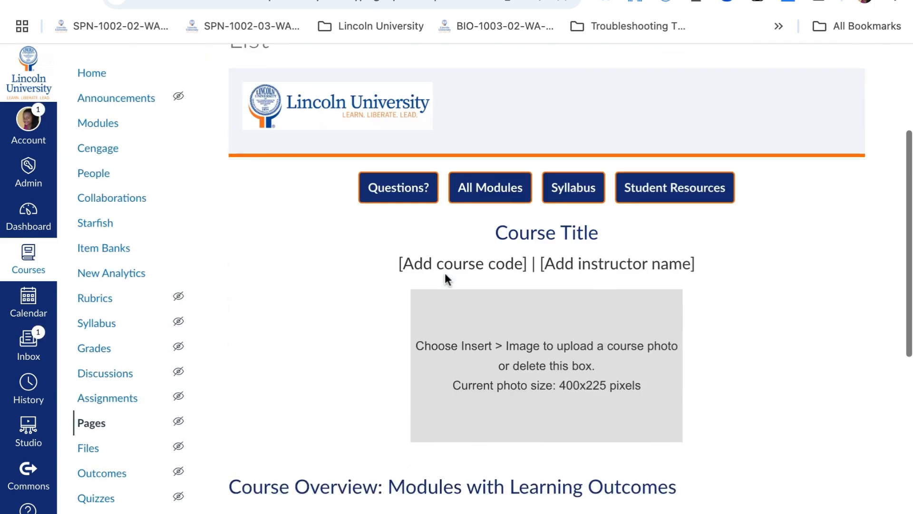
scroll(444, 272, down, 4)
click(272, 189)
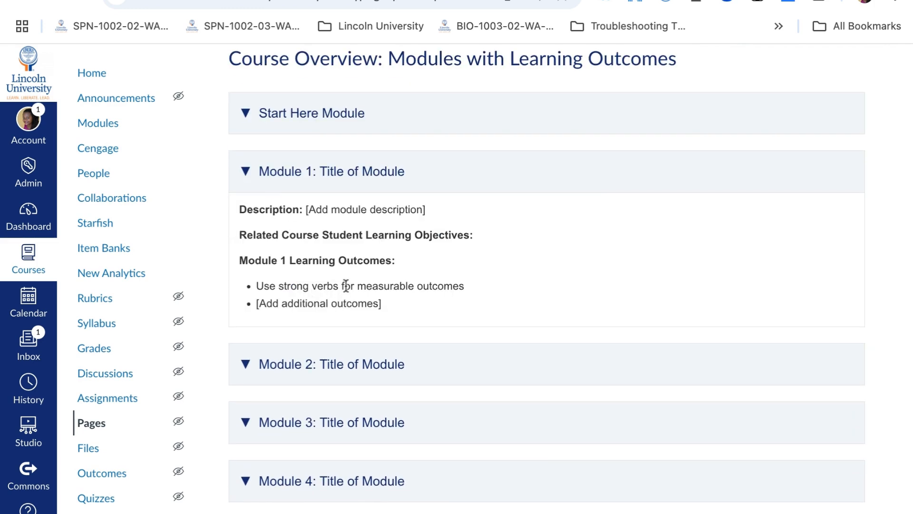
scroll(360, 269, down, 4)
scroll(361, 269, up, 15)
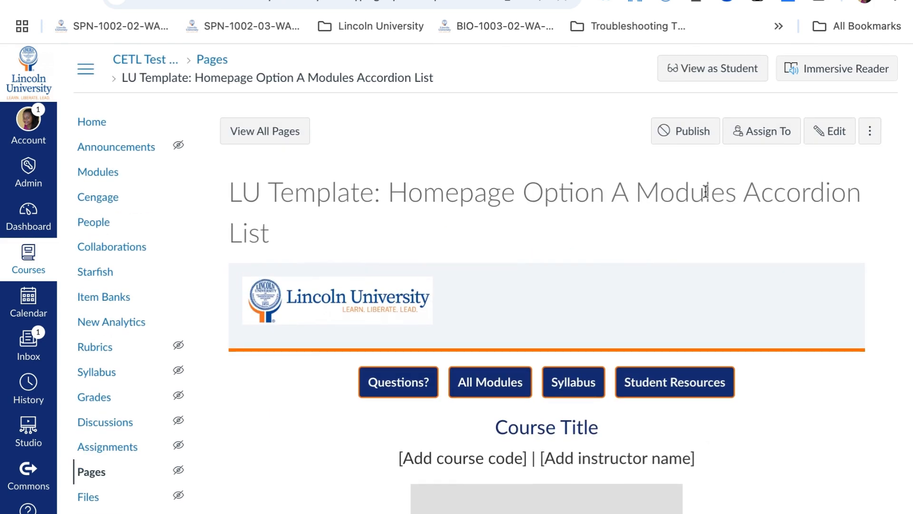
Try to use the Option A template page as the front page, then return to the list of all pages
click(870, 133)
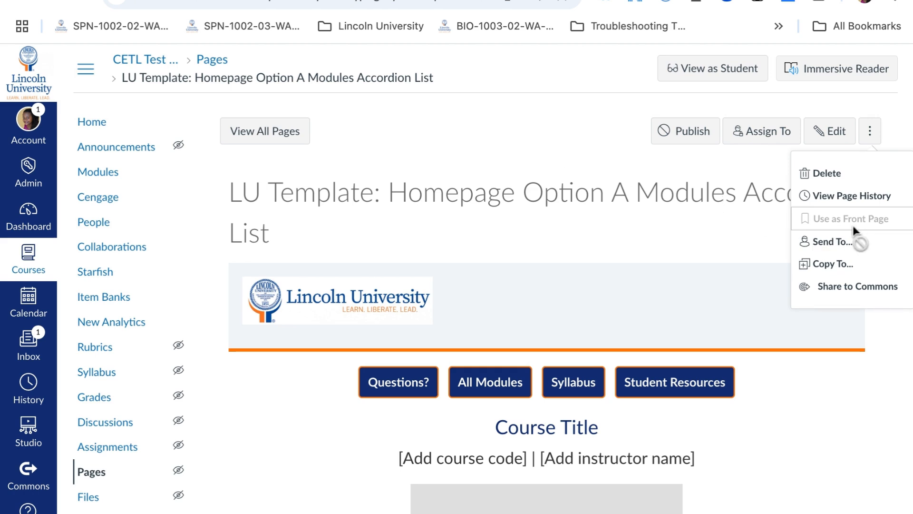
click(768, 213)
click(242, 137)
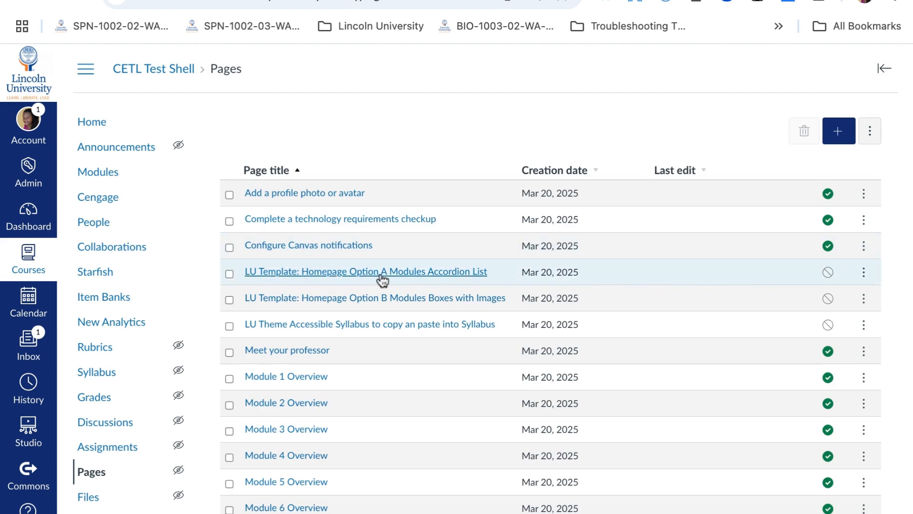
Publish the LU Template: Homepage Option A Modules Accordion List page and set it as the course front page
click(830, 276)
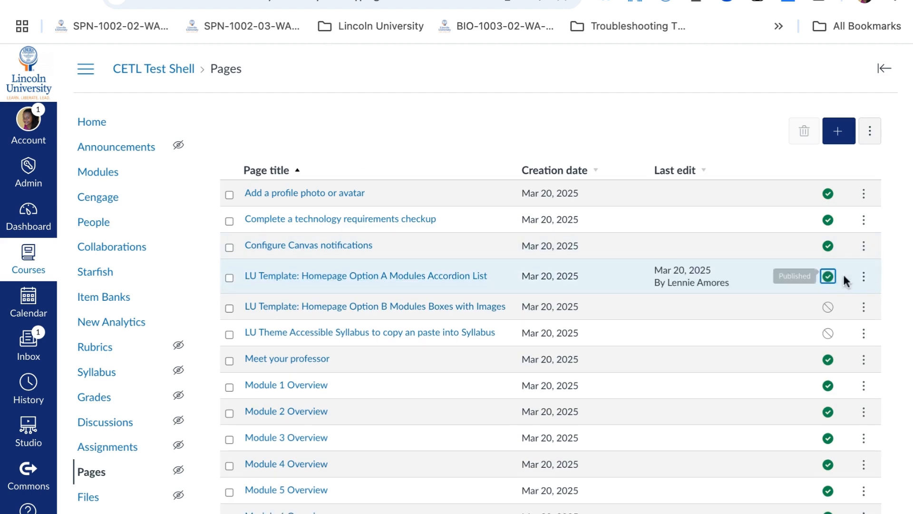
click(863, 277)
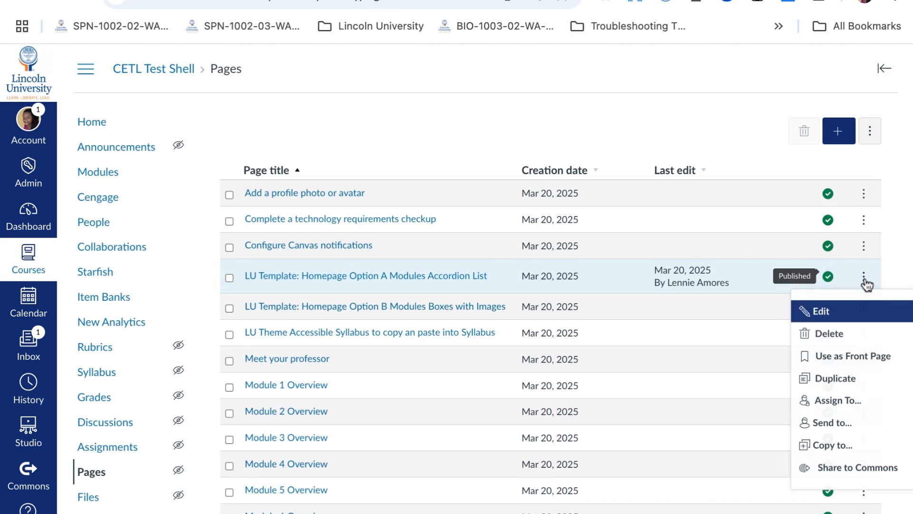
click(856, 364)
Change the course home page to display the Pages Front Page and save
click(83, 120)
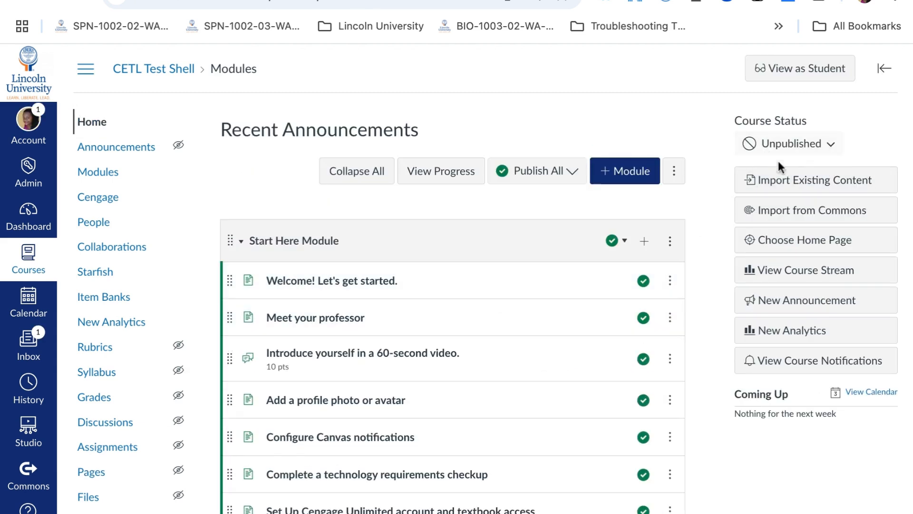
click(790, 246)
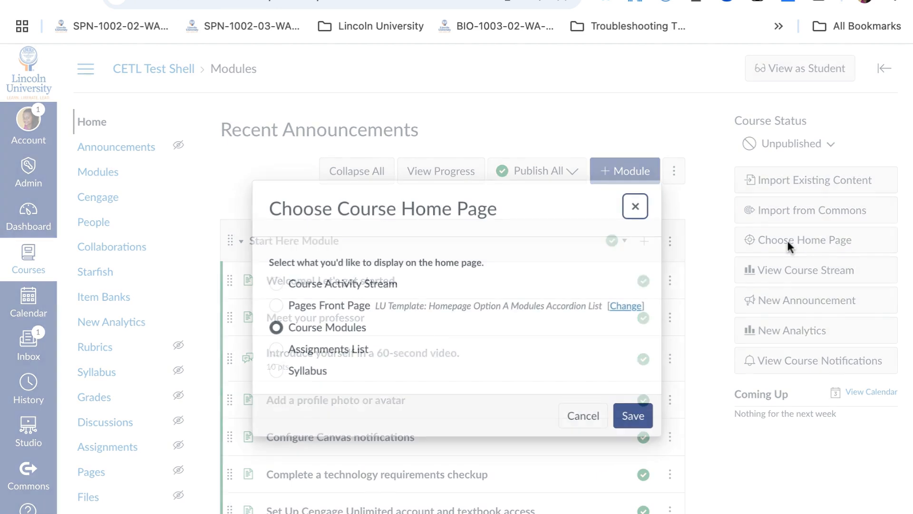
click(276, 311)
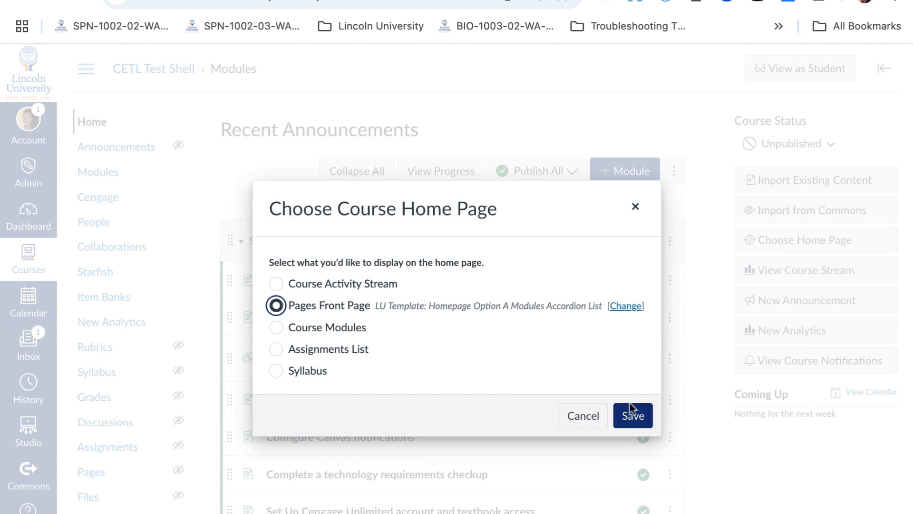
click(632, 418)
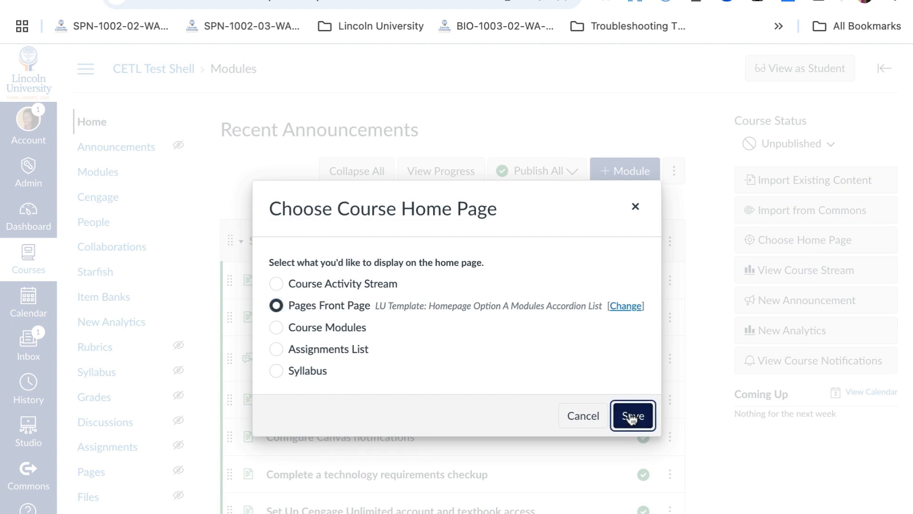
scroll(498, 237, down, 3)
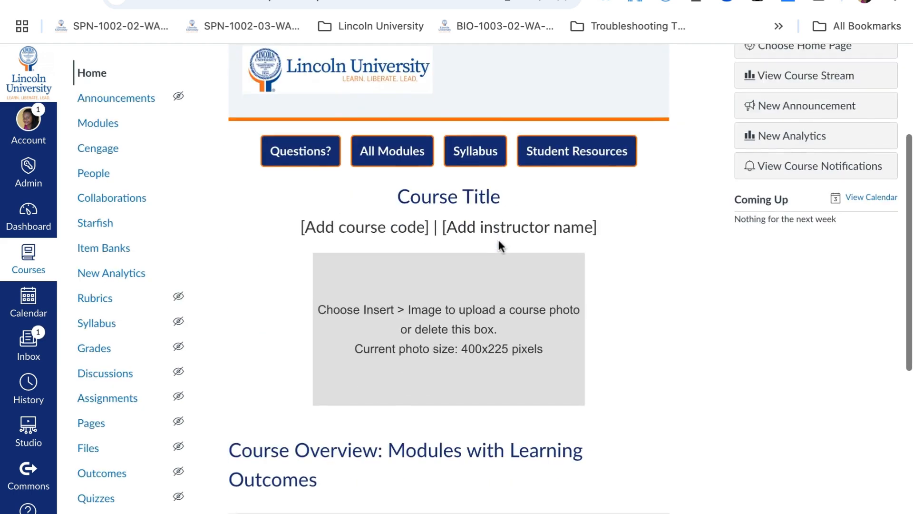
scroll(497, 238, down, 3)
scroll(497, 238, up, 5)
scroll(498, 239, down, 5)
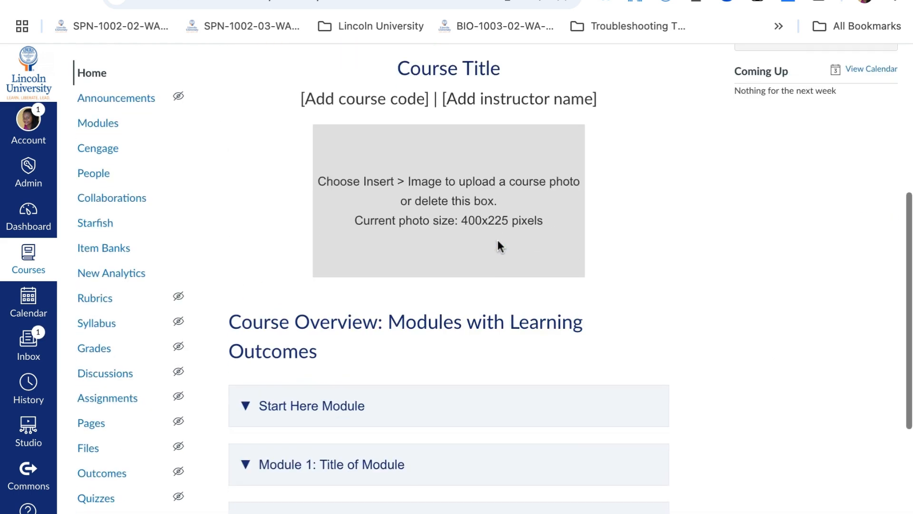
scroll(497, 241, up, 5)
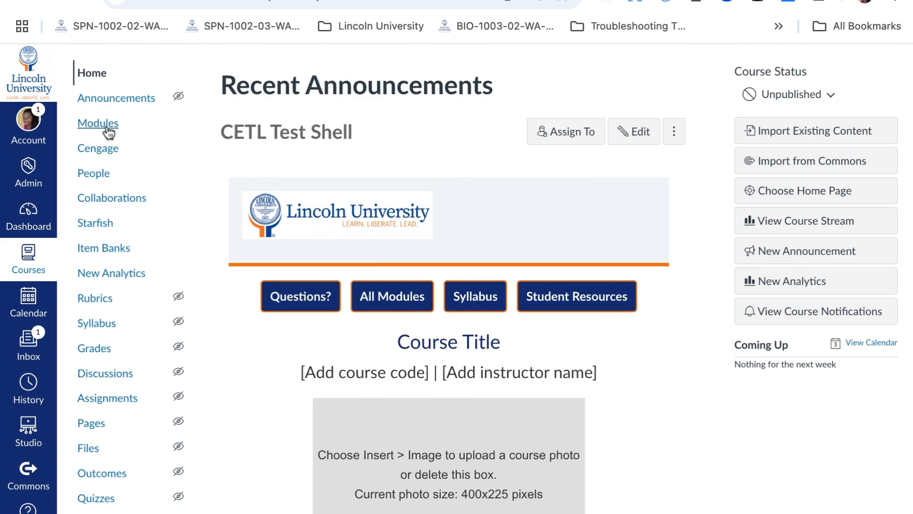
Review the course Modules list, including the Start Here Module items and numbered modules
click(90, 124)
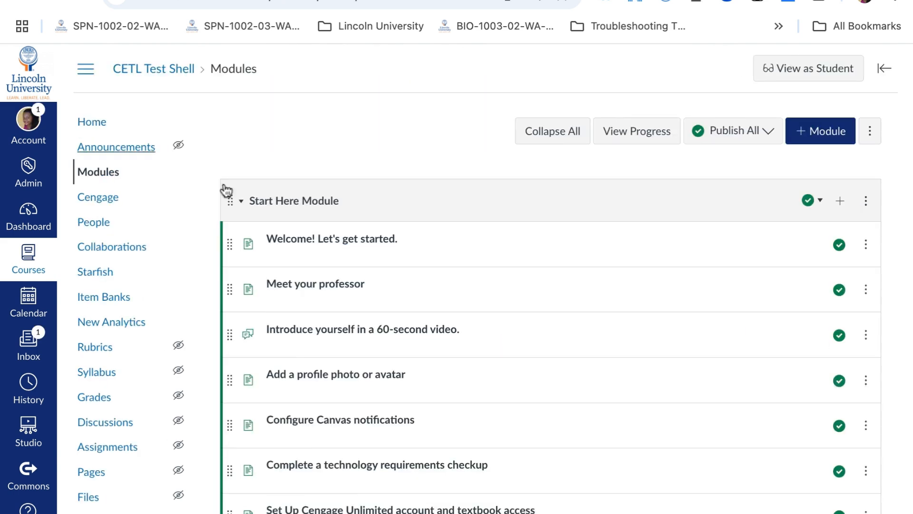
scroll(636, 374, down, 3)
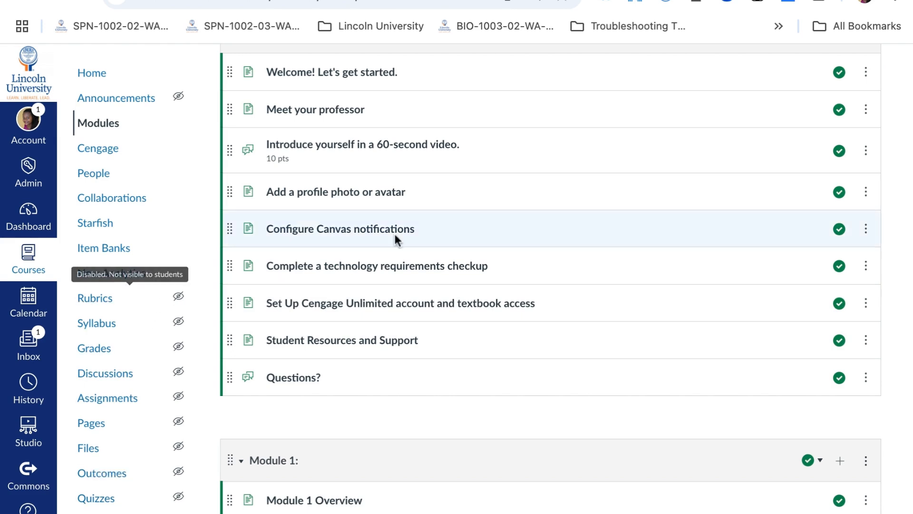
scroll(506, 201, up, 4)
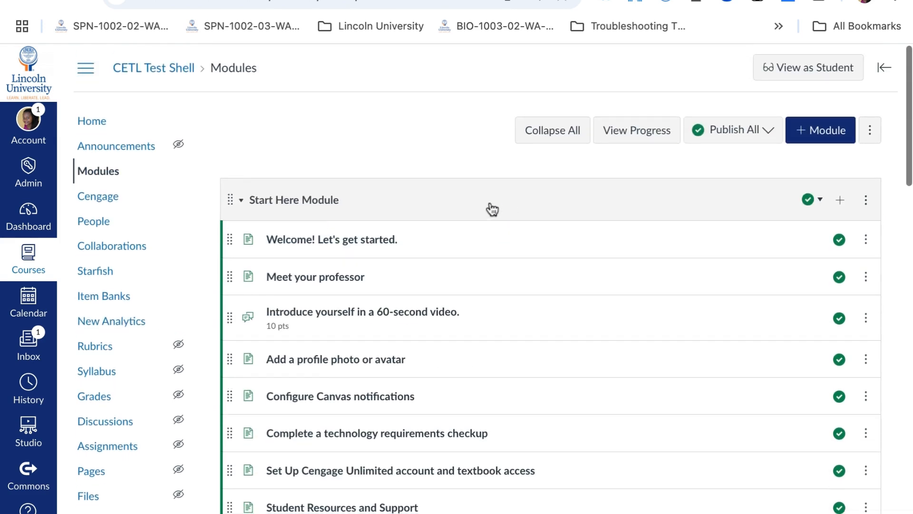
scroll(492, 209, down, 1)
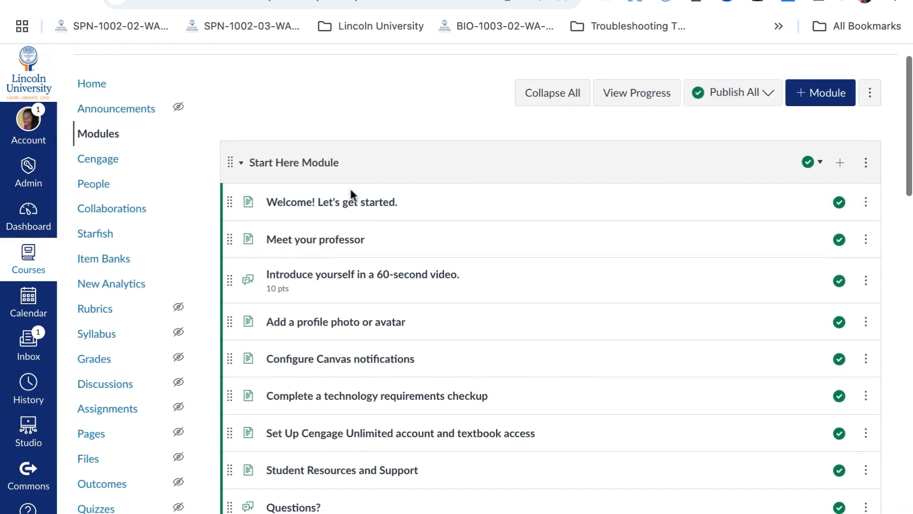
scroll(354, 209, down, 5)
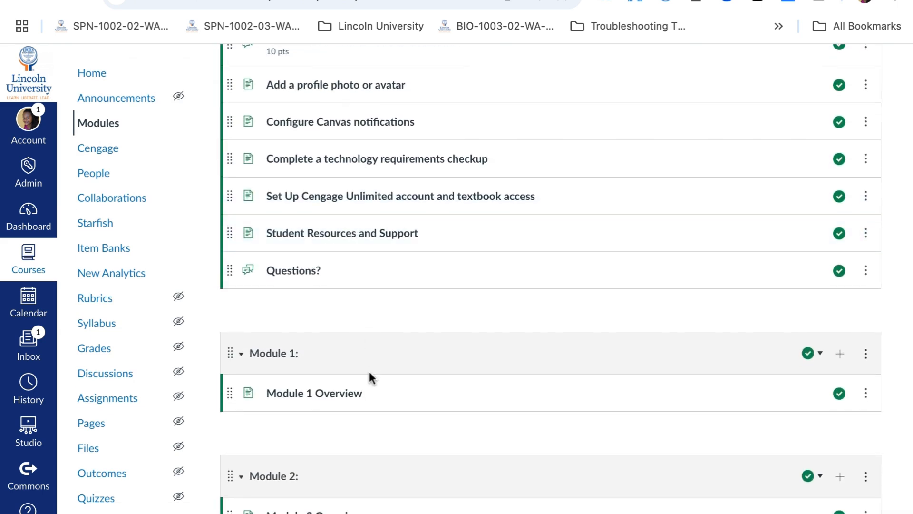
scroll(369, 373, down, 3)
scroll(369, 373, down, 5)
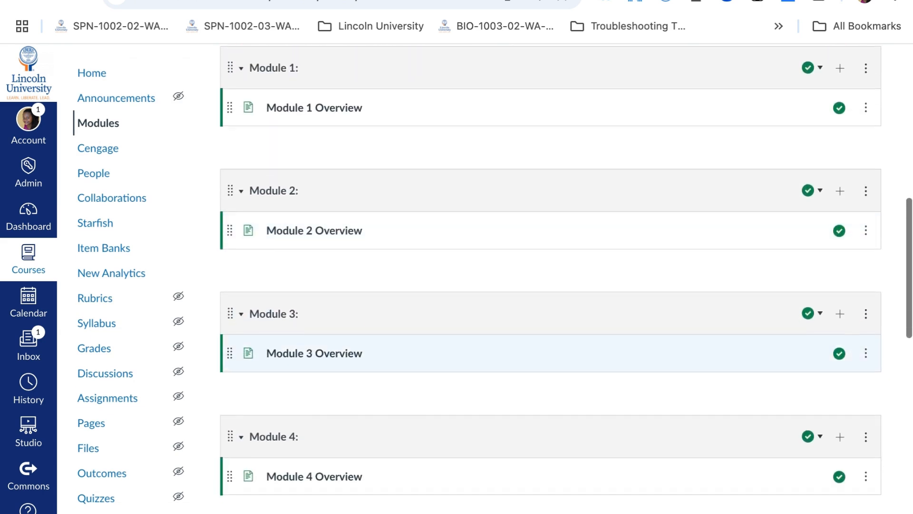
scroll(369, 375, up, 13)
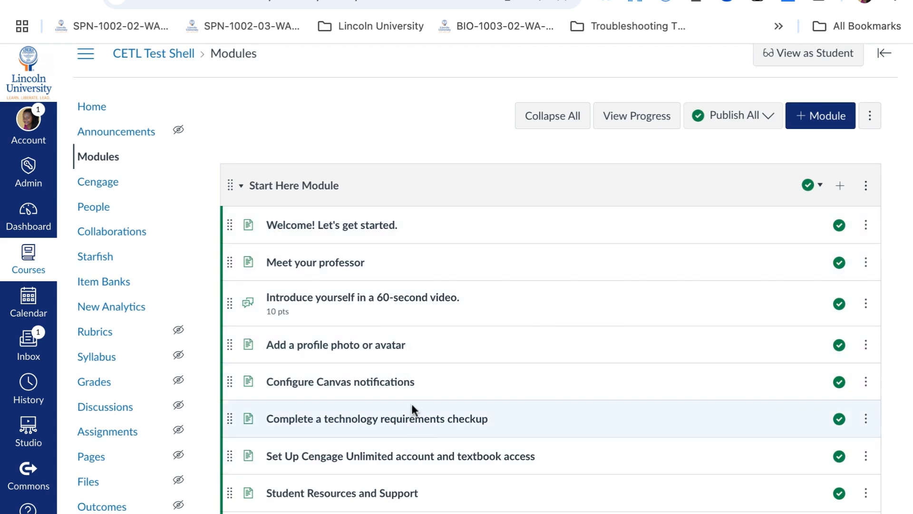
scroll(407, 352, up, 1)
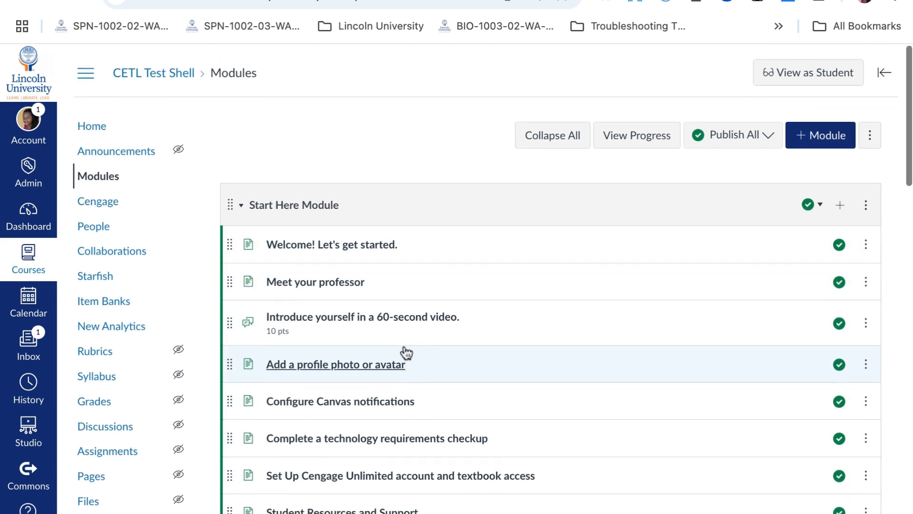